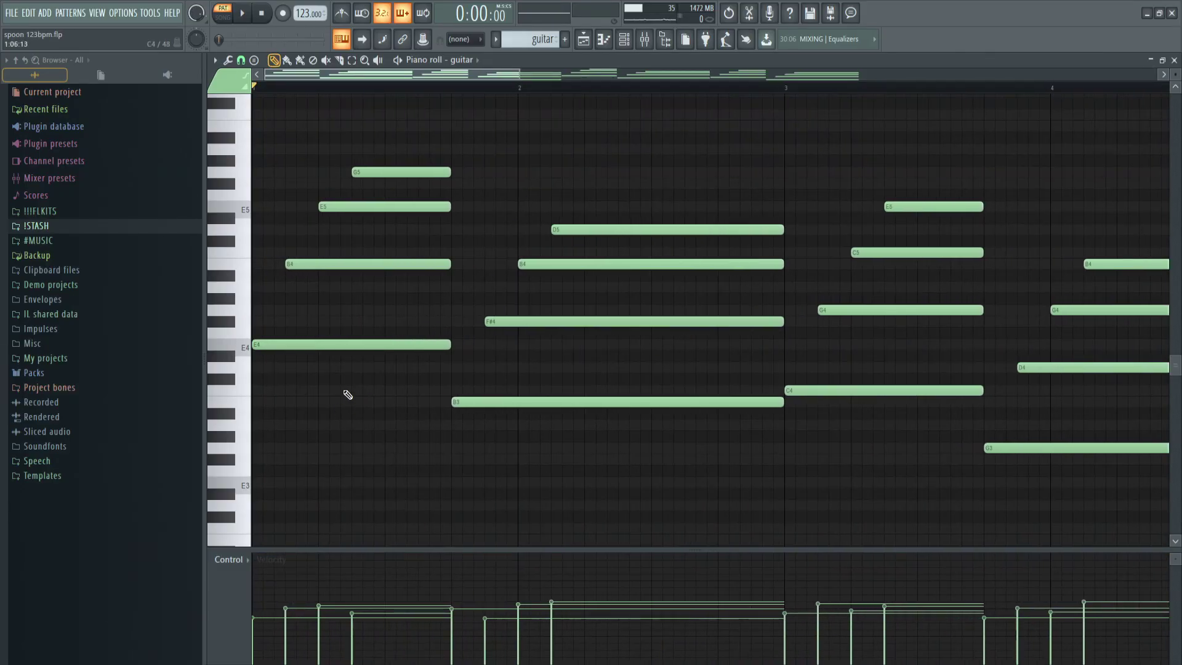
{"action": "left_click_drag", "start_coordinate": [345, 323], "coordinate": [415, 407]}
{"action": "left_click", "coordinate": [367, 348], "text": "ctrl"}
{"action": "left_click_drag", "start_coordinate": [480, 388], "coordinate": [487, 403]}
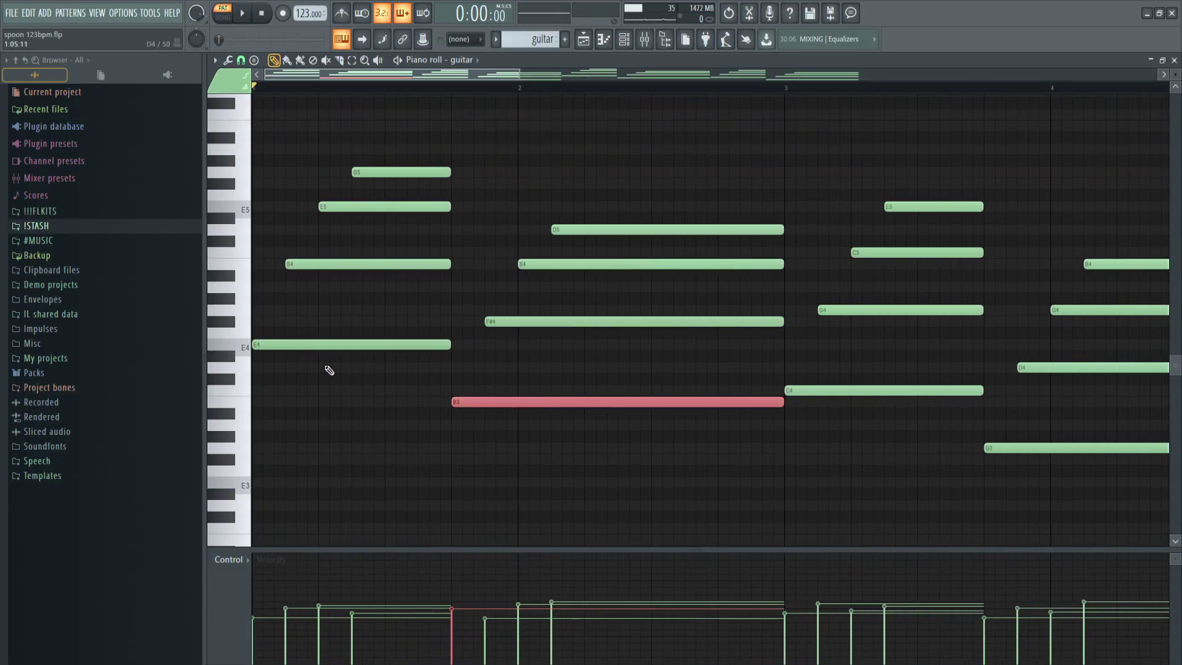
{"action": "left_click", "coordinate": [330, 370], "text": "ctrl"}
{"action": "scroll", "coordinate": [246, 363], "scroll_direction": "down", "scroll_amount": 2}
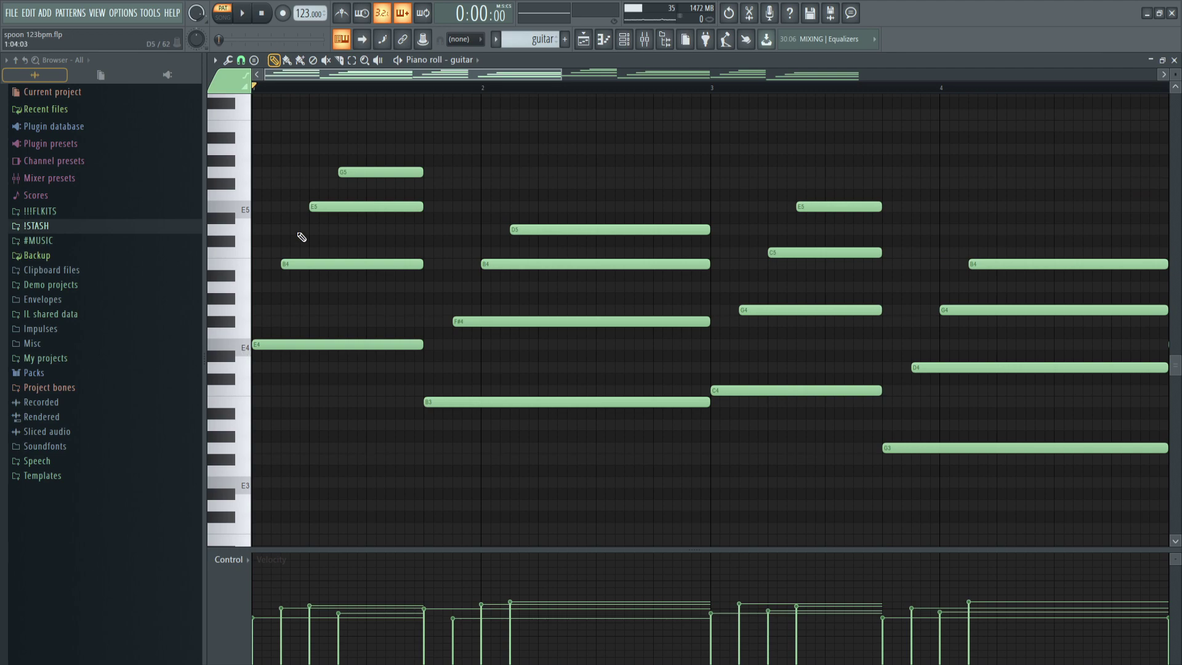
Step: Set the piano roll's scale highlighting to root note E with the Minor Natural (Aeolian) scale
{"action": "left_click", "coordinate": [216, 61]}
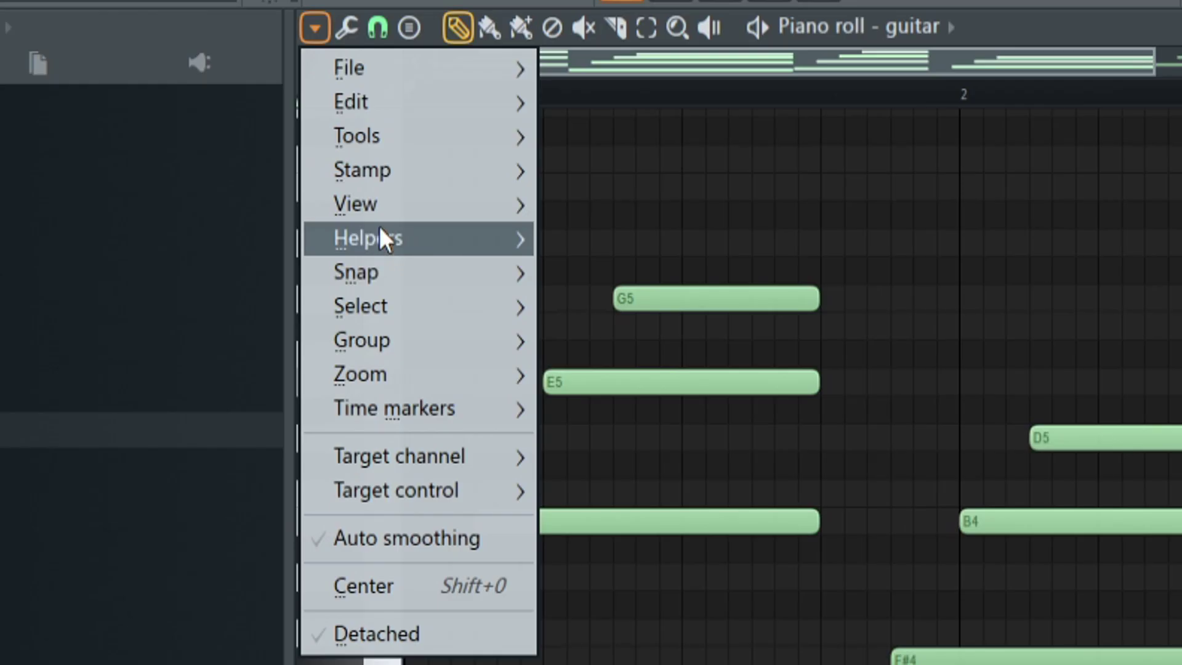
{"action": "mouse_move", "coordinate": [247, 147]}
{"action": "mouse_move", "coordinate": [357, 163]}
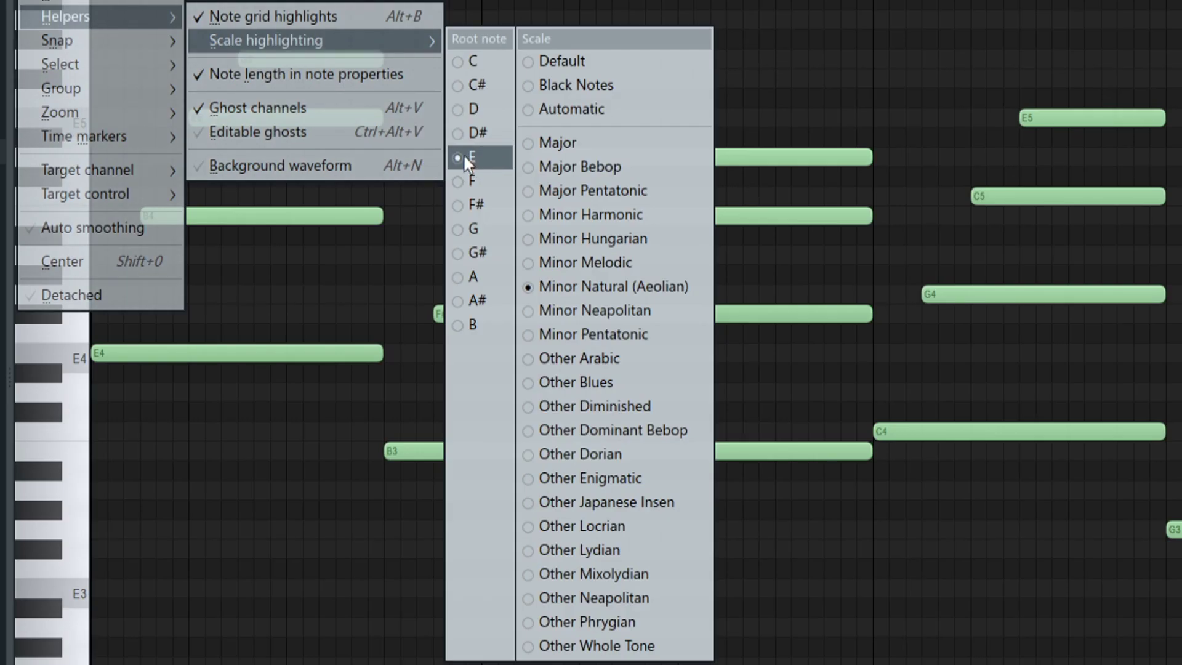
{"action": "left_click", "coordinate": [610, 287]}
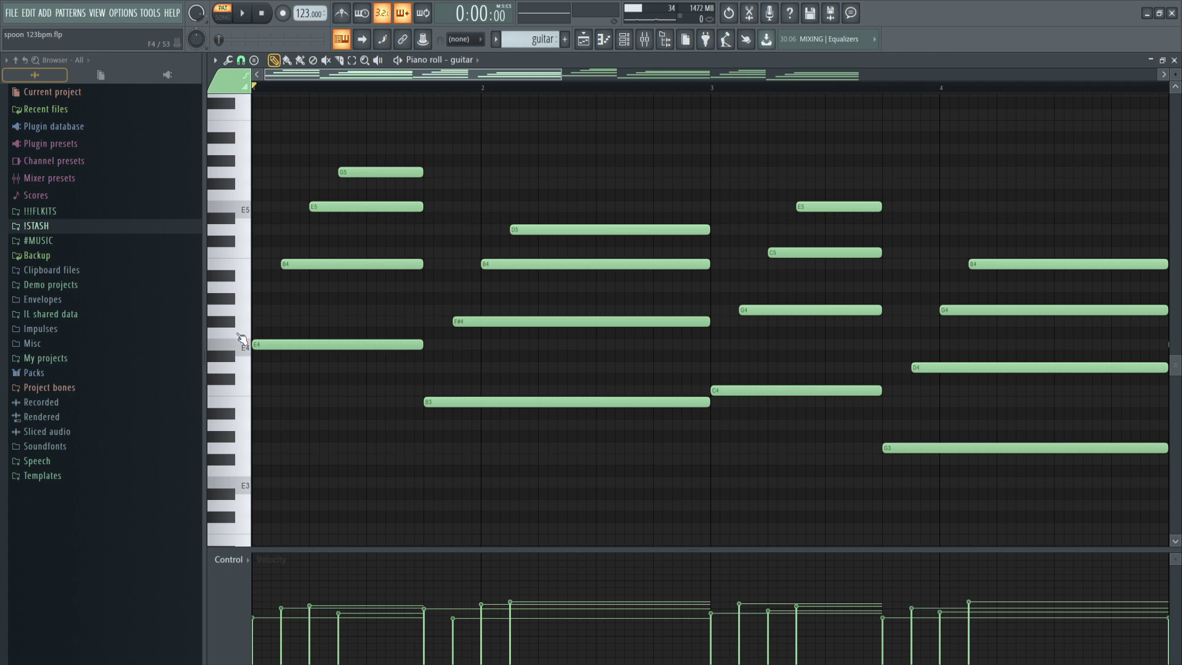
Step: Place a trial G4 note above the opening E4 of the first chord and delete it
{"action": "scroll", "coordinate": [285, 327], "scroll_direction": "up", "scroll_amount": 3}
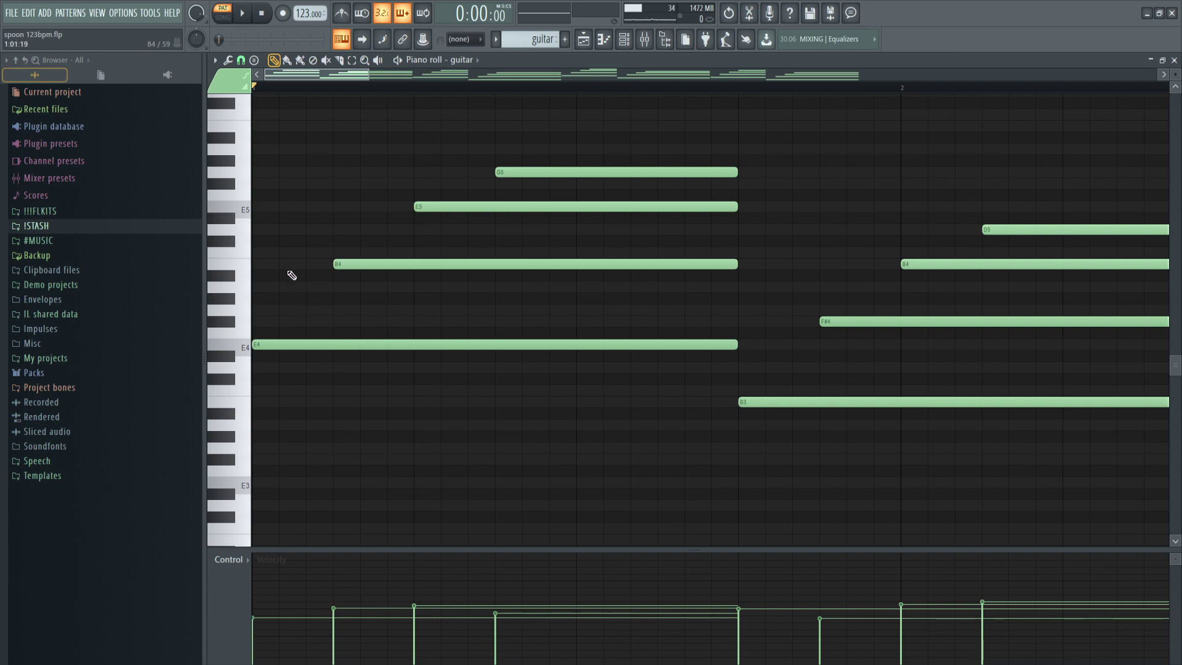
{"action": "scroll", "coordinate": [292, 405], "scroll_direction": "down", "scroll_amount": 1}
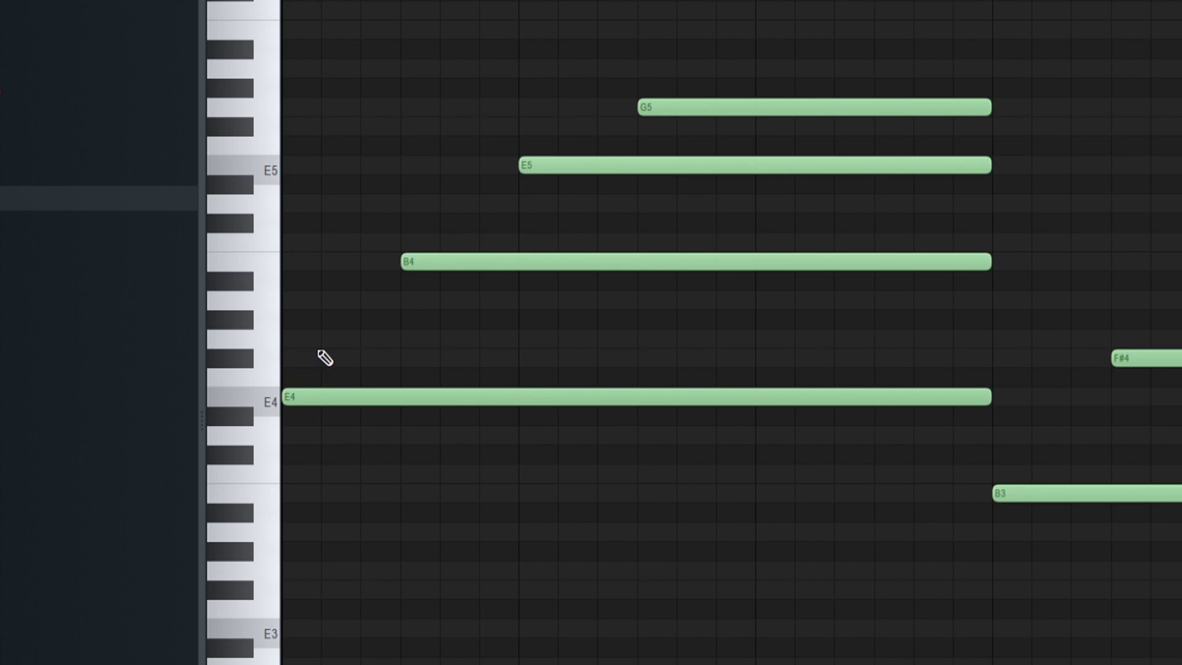
{"action": "left_click", "coordinate": [316, 340]}
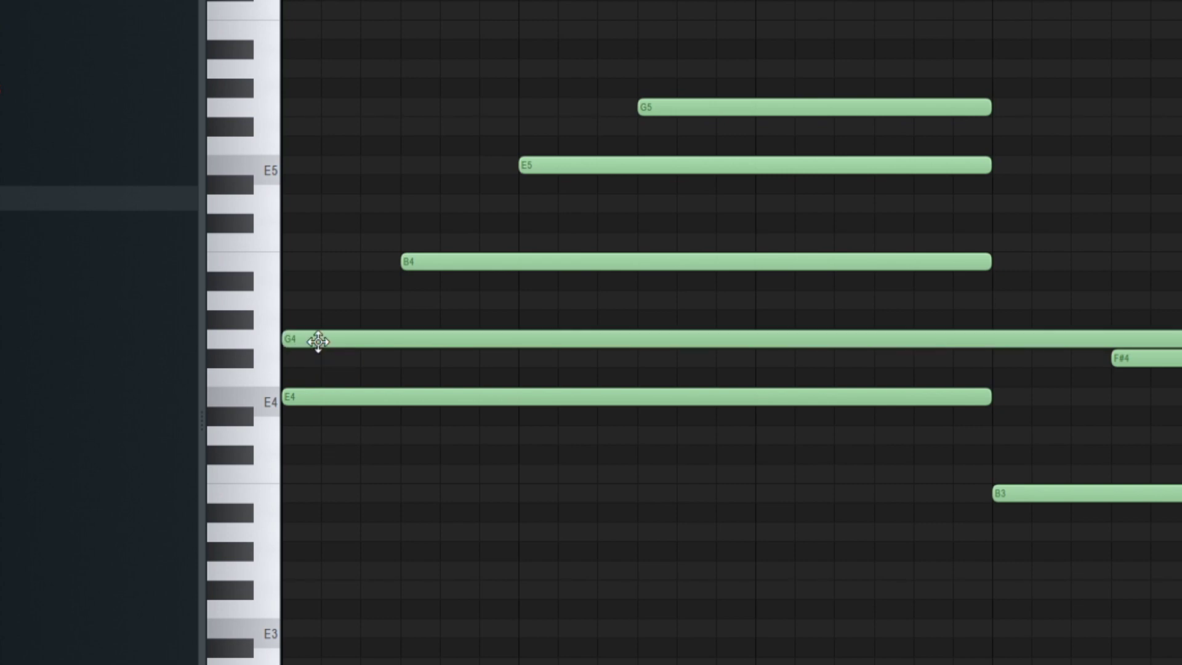
{"action": "right_click", "coordinate": [318, 341]}
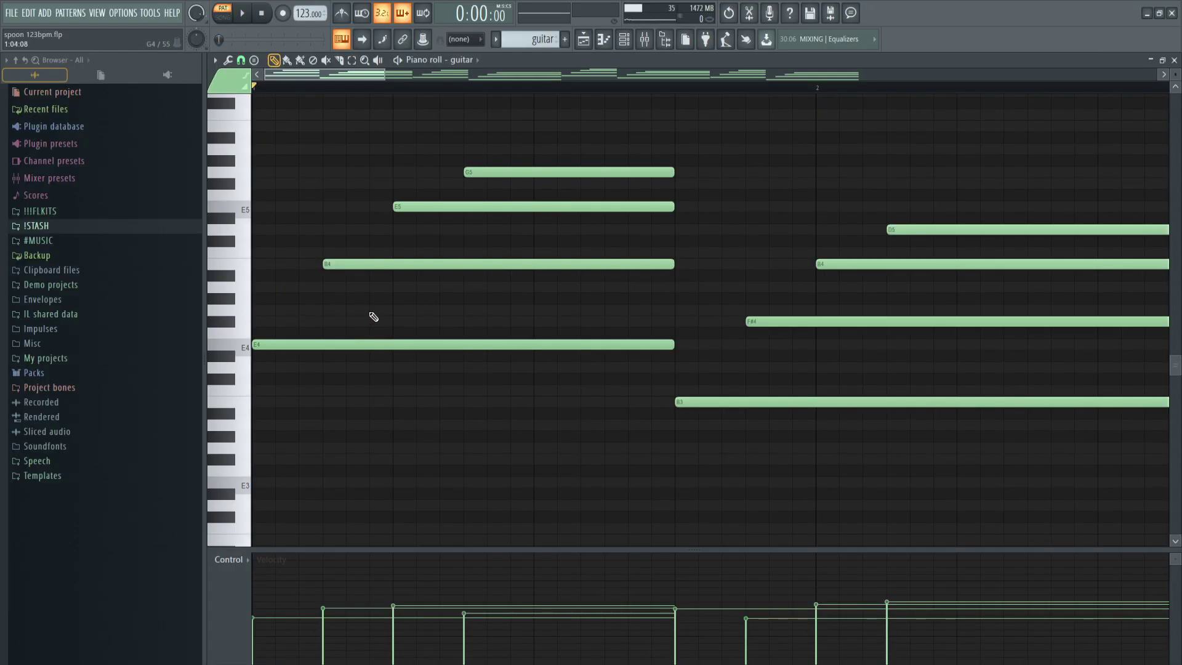
Step: Add a G4 note to the start of the first chord again, try transposing it up an octave, and remove it
{"action": "left_click", "coordinate": [267, 314]}
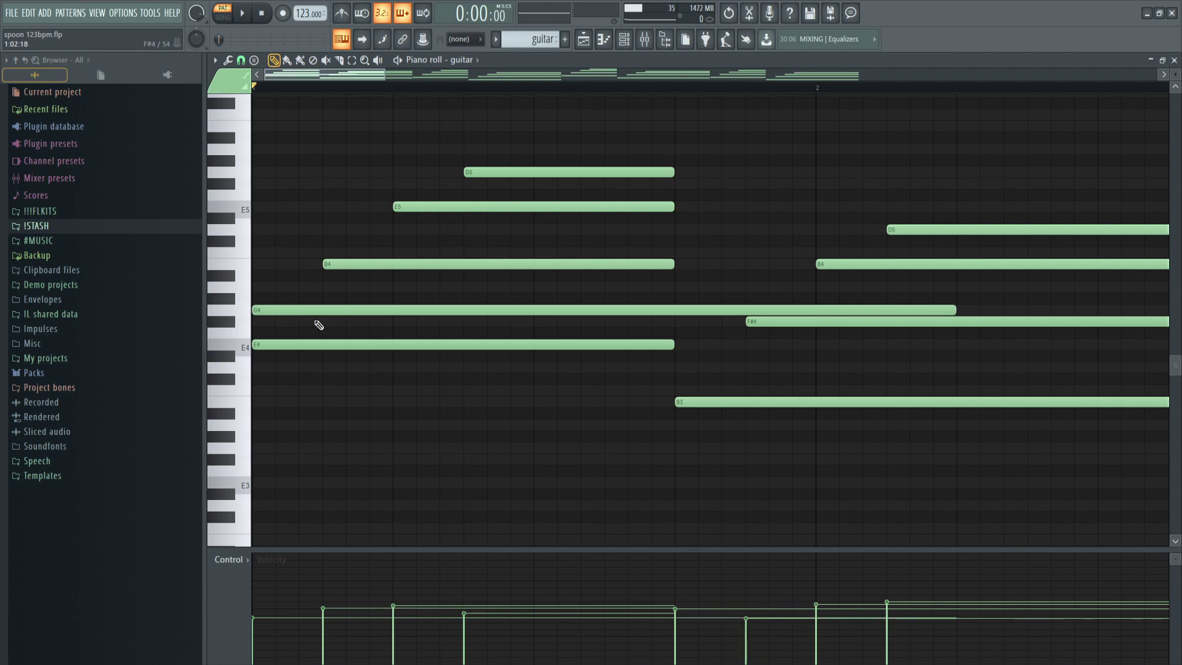
{"action": "left_click_drag", "start_coordinate": [315, 325], "coordinate": [344, 307]}
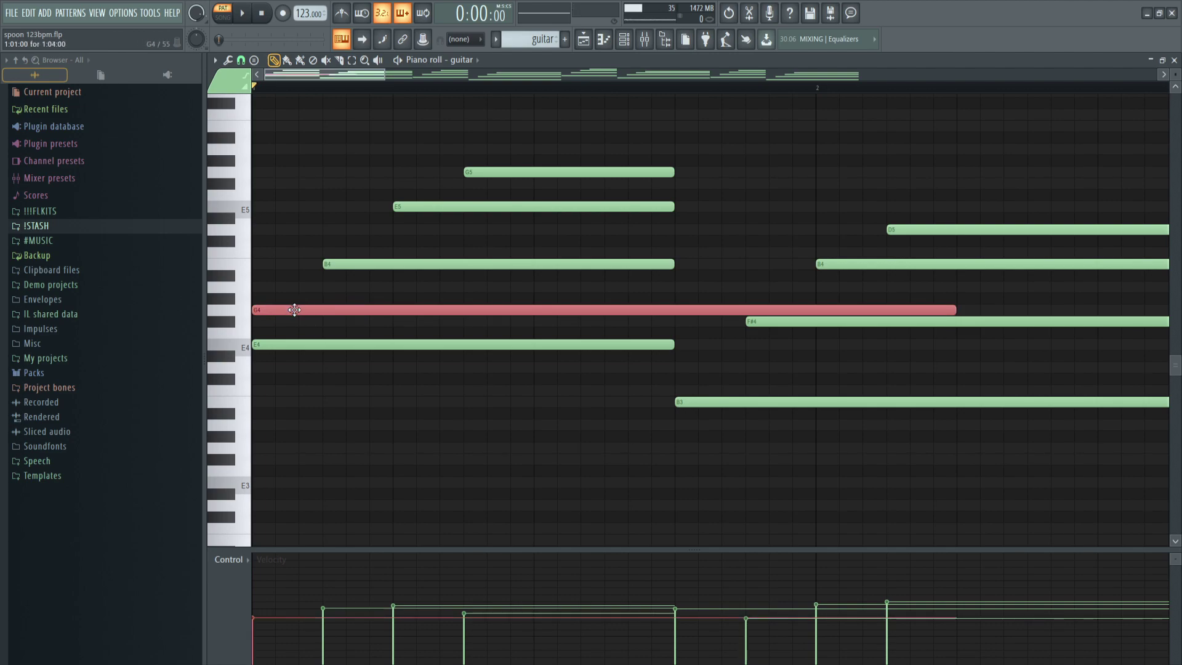
{"action": "left_click_drag", "start_coordinate": [286, 295], "coordinate": [338, 327]}
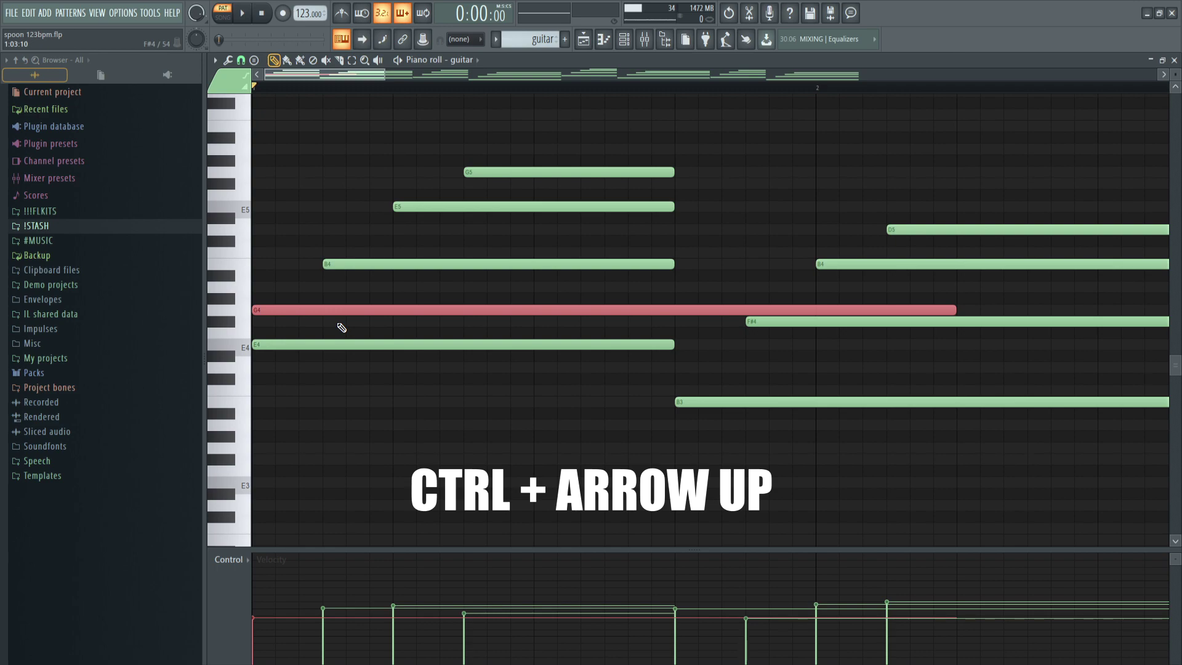
{"action": "key", "text": "ctrl+Up"}
{"action": "key", "text": "ctrl+Down"}
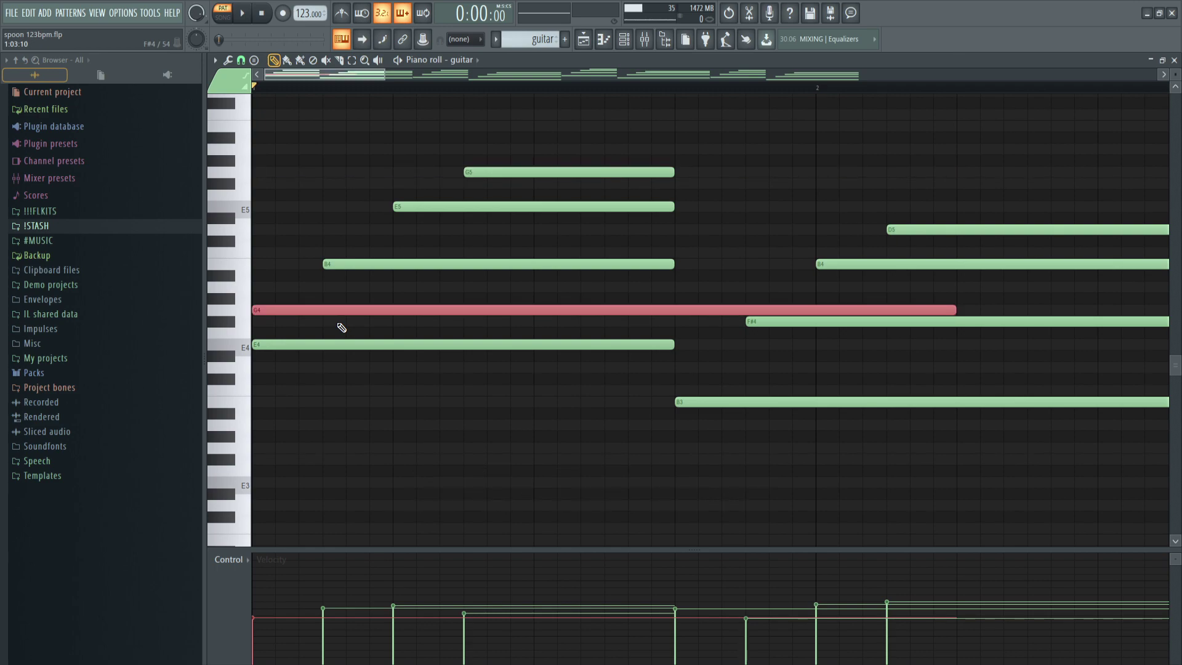
{"action": "key", "text": "ctrl+Up"}
{"action": "right_click", "coordinate": [320, 175]}
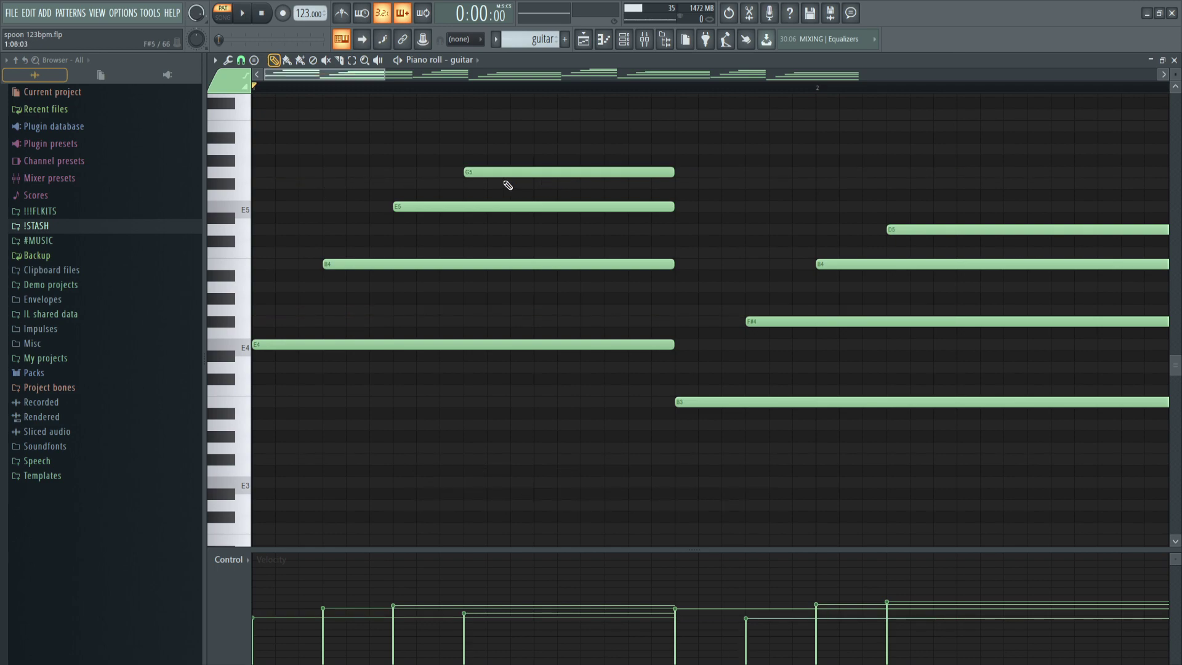
Step: Highlight the notes of the first chord in turn to examine how the chord is built
{"action": "left_click_drag", "start_coordinate": [477, 173], "coordinate": [564, 155]}
{"action": "left_click", "coordinate": [527, 158], "text": "ctrl"}
{"action": "left_click", "coordinate": [480, 265]}
{"action": "left_click", "coordinate": [511, 172]}
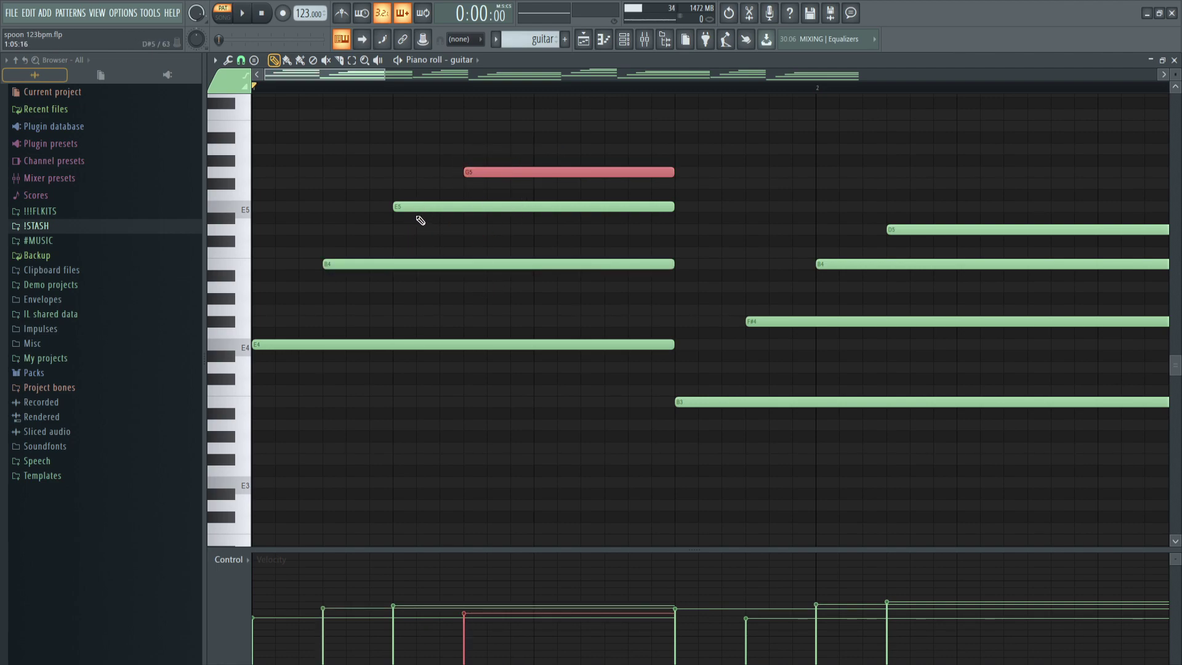
{"action": "left_click", "coordinate": [417, 207]}
{"action": "left_click", "coordinate": [338, 305]}
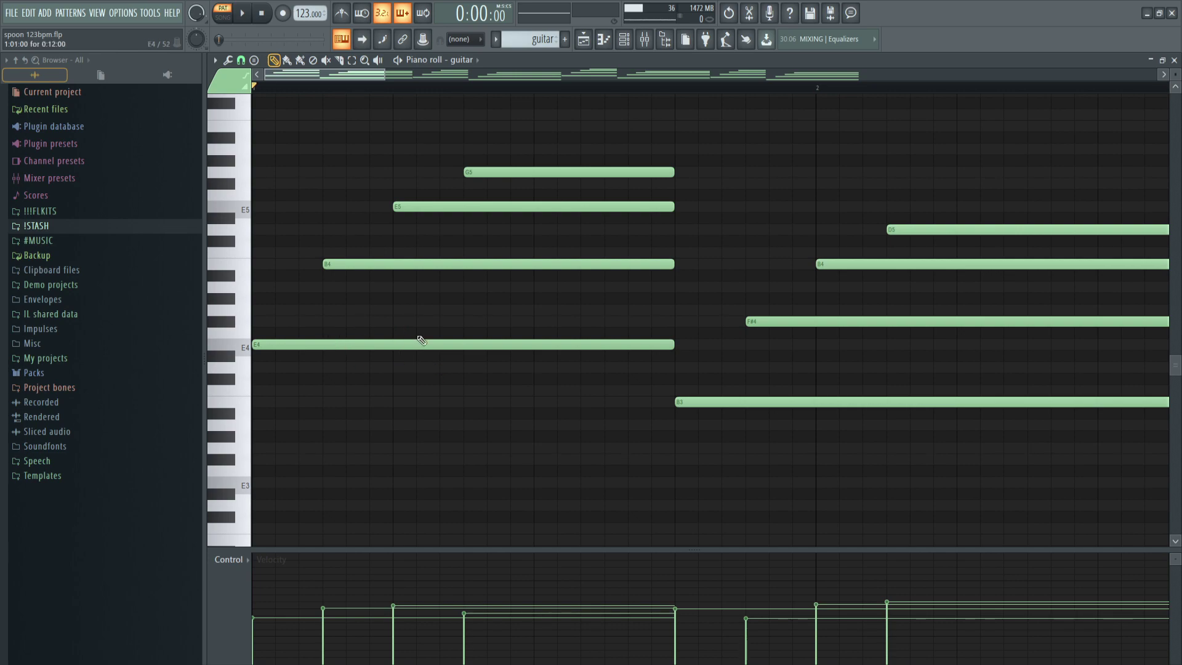
{"action": "left_click_drag", "start_coordinate": [285, 382], "coordinate": [493, 163]}
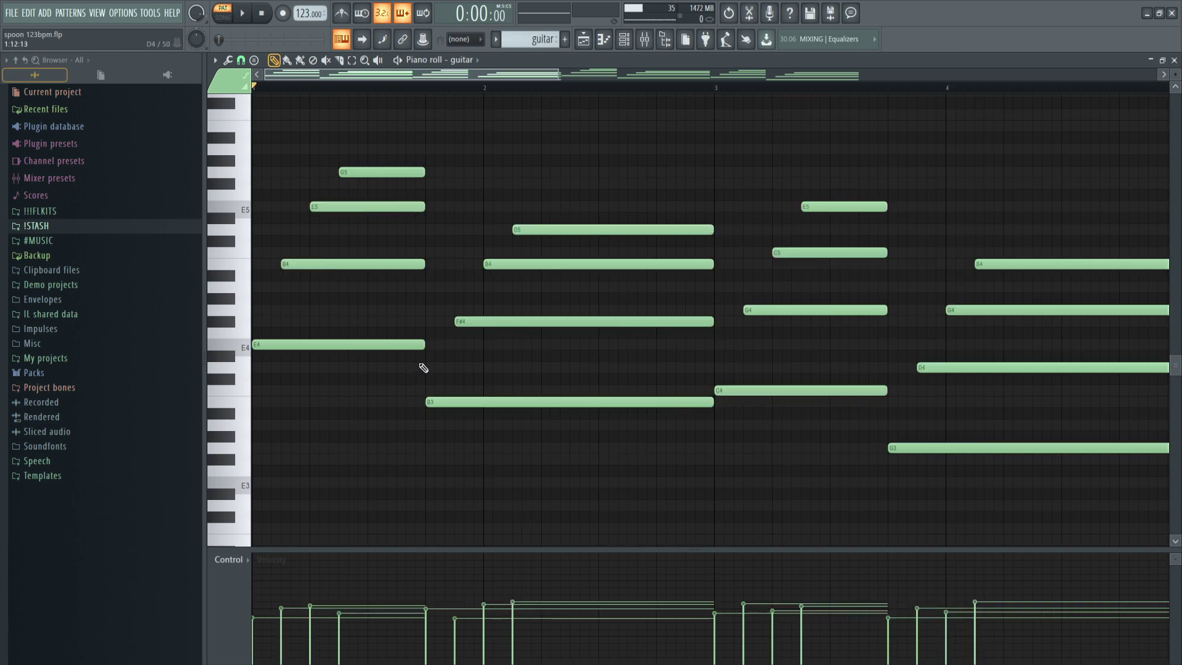
Step: Duplicate the four notes of the first chord directly after it and transpose the copy down five semitones
{"action": "left_click_drag", "start_coordinate": [422, 365], "coordinate": [272, 97]}
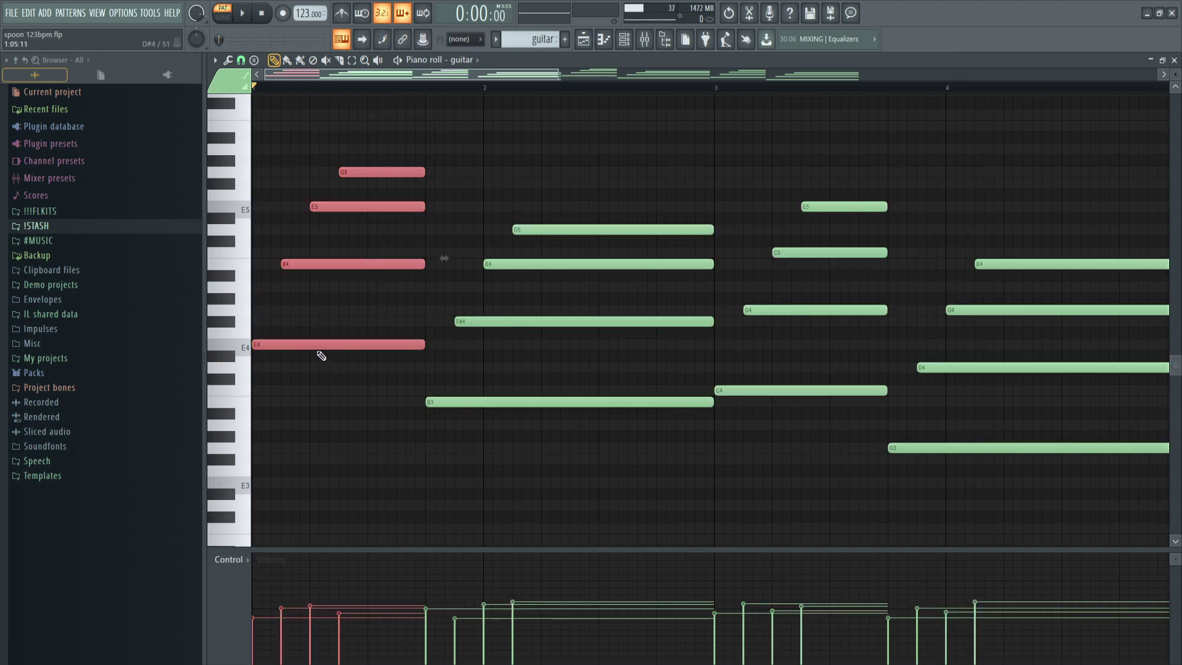
{"action": "left_click_drag", "start_coordinate": [421, 359], "coordinate": [320, 157]}
{"action": "left_click_drag", "start_coordinate": [266, 344], "coordinate": [442, 344], "text": "shift"}
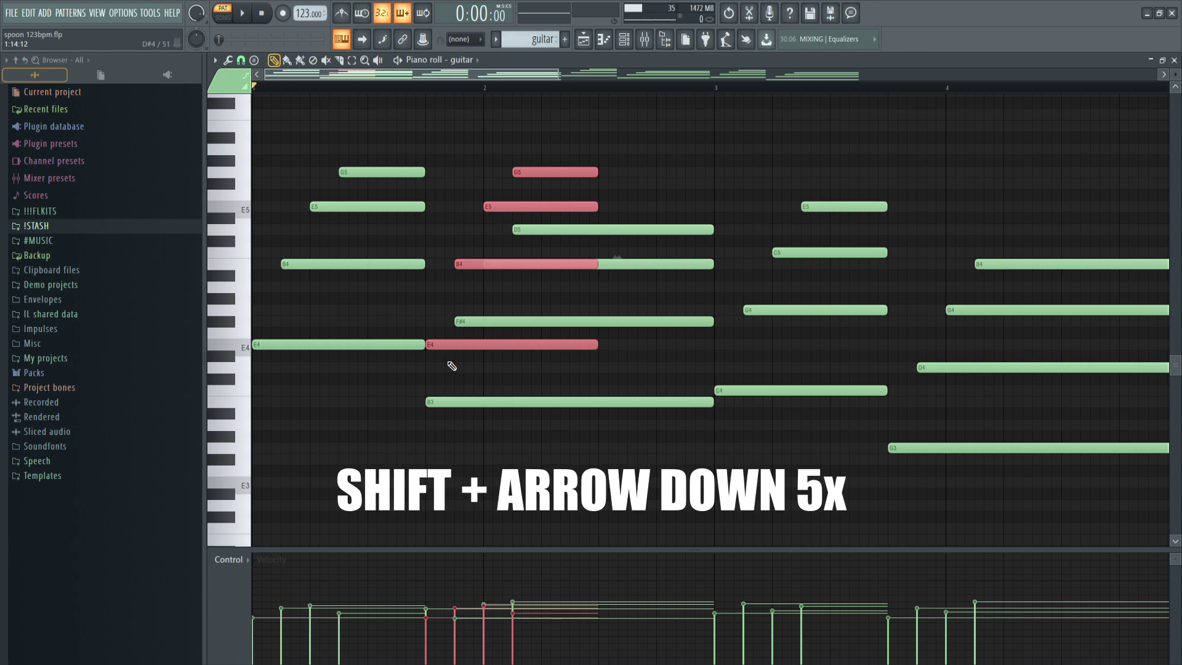
{"action": "key", "text": "shift+Down"}
{"action": "key", "text": "shift+Down"}
{"action": "key", "text": "shift+Down"}
{"action": "key", "text": "shift+Down"}
{"action": "key", "text": "shift+Down"}
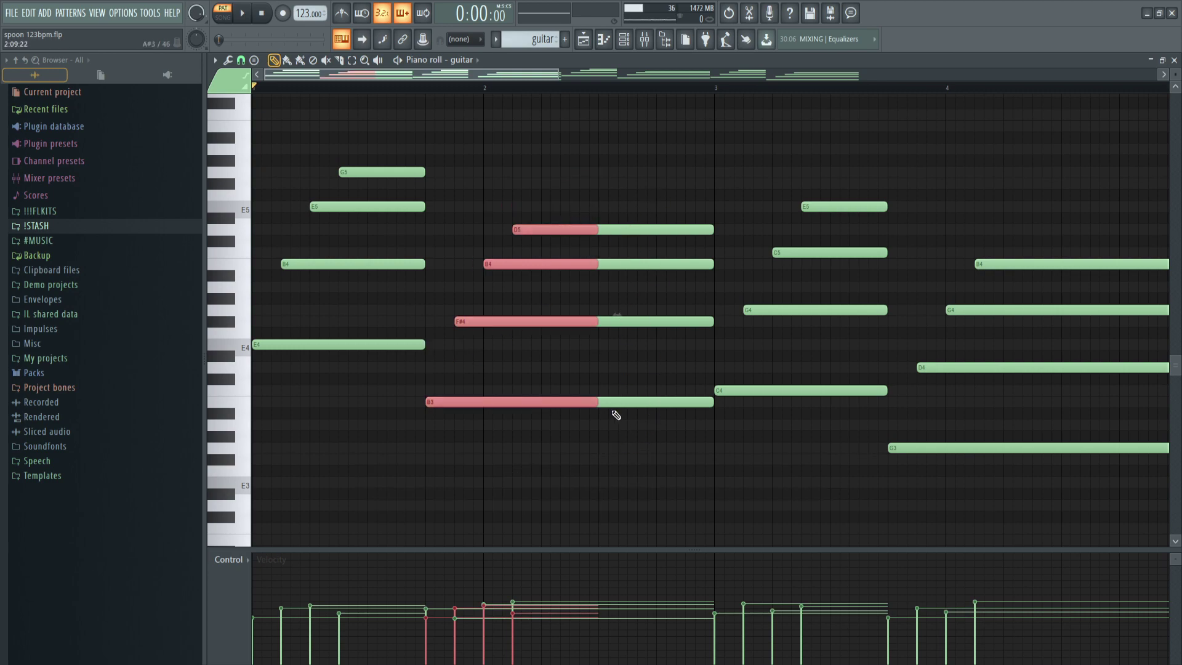
{"action": "scroll", "coordinate": [572, 455], "scroll_direction": "down", "scroll_amount": 1}
{"action": "left_click_drag", "start_coordinate": [621, 449], "coordinate": [312, 139]}
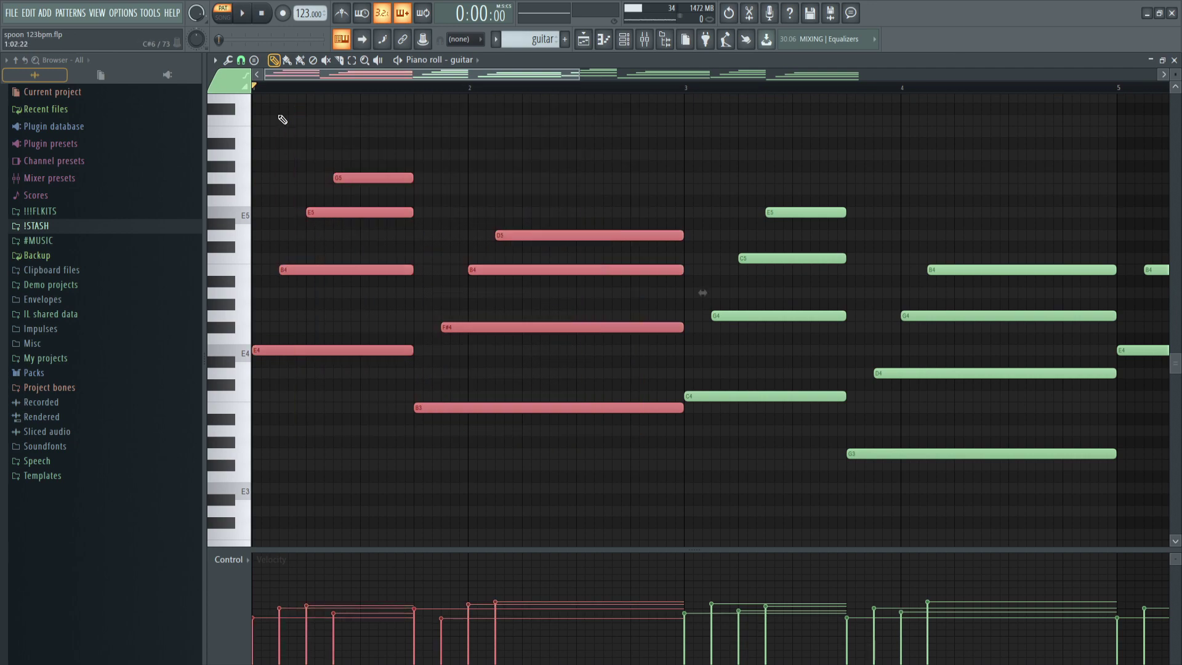
{"action": "left_click", "coordinate": [282, 120]}
{"action": "scroll", "coordinate": [470, 392], "scroll_direction": "down", "scroll_amount": 1}
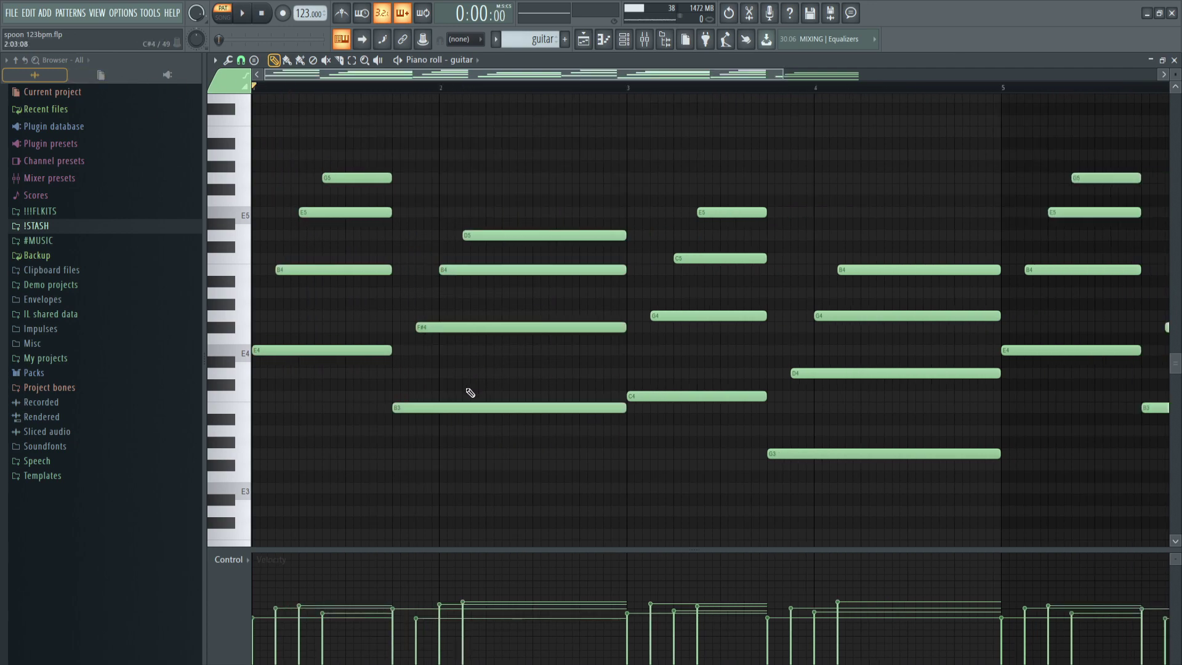
{"action": "scroll", "coordinate": [471, 393], "scroll_direction": "down", "scroll_amount": 1}
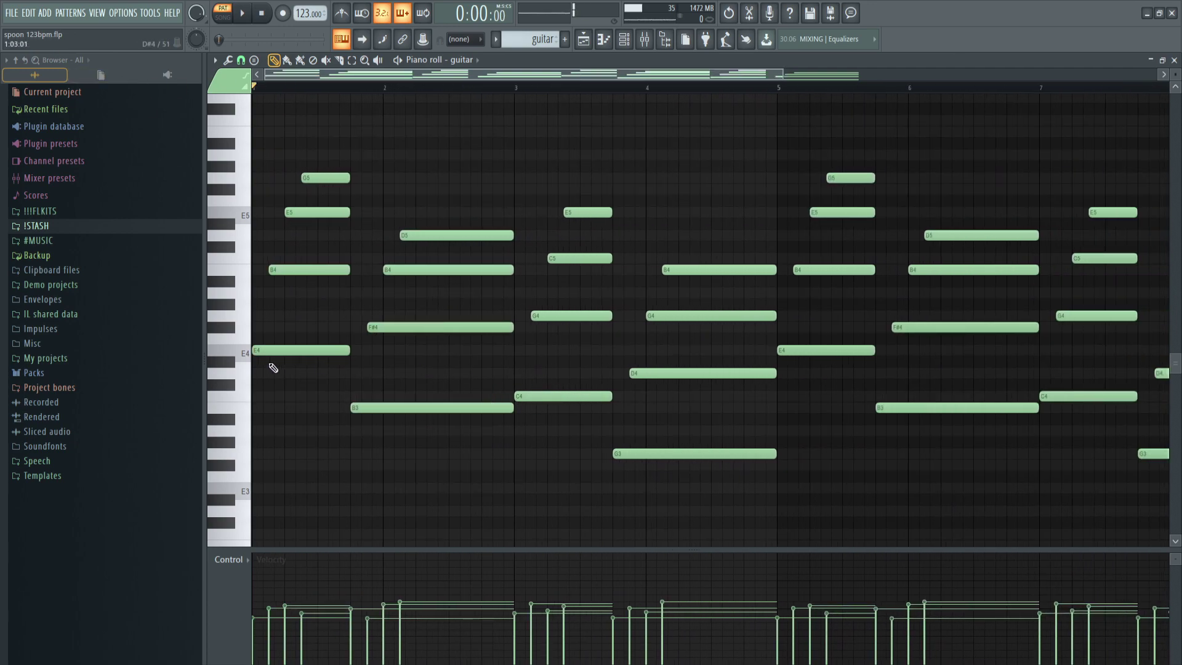
Step: Audition the lowest notes of the first four chords: E4, B3, C4 and G3
{"action": "left_click", "coordinate": [301, 352]}
{"action": "left_click", "coordinate": [425, 410]}
{"action": "left_click", "coordinate": [554, 396]}
{"action": "left_click", "coordinate": [639, 453]}
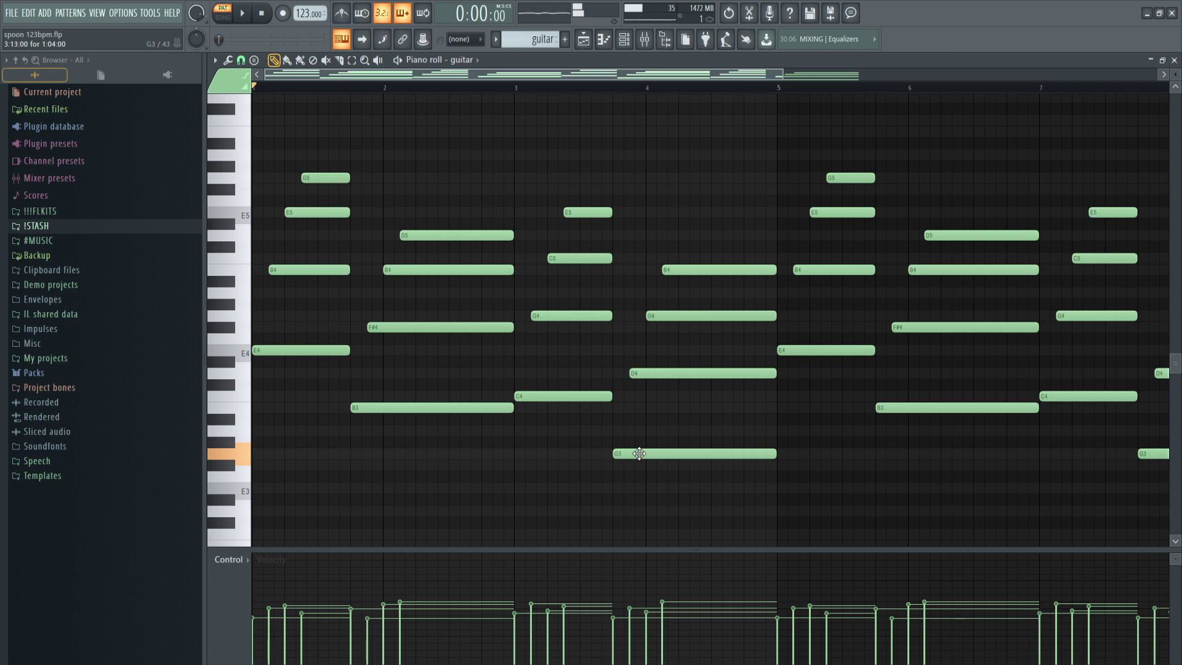
Step: Examine the four-bar chord progression and its repeat by highlighting each half, and play the guitar pattern
{"action": "scroll", "coordinate": [621, 434], "scroll_direction": "up", "scroll_amount": 3}
{"action": "scroll", "coordinate": [607, 452], "scroll_direction": "down", "scroll_amount": 2}
{"action": "left_click_drag", "start_coordinate": [553, 381], "coordinate": [640, 479]}
{"action": "scroll", "coordinate": [512, 430], "scroll_direction": "down", "scroll_amount": 1}
{"action": "scroll", "coordinate": [571, 412], "scroll_direction": "up", "scroll_amount": 2}
{"action": "left_click_drag", "start_coordinate": [532, 356], "coordinate": [600, 115]}
{"action": "left_click_drag", "start_coordinate": [742, 422], "coordinate": [761, 186]}
{"action": "scroll", "coordinate": [591, 425], "scroll_direction": "down", "scroll_amount": 3}
{"action": "left_click_drag", "start_coordinate": [534, 493], "coordinate": [252, 126]}
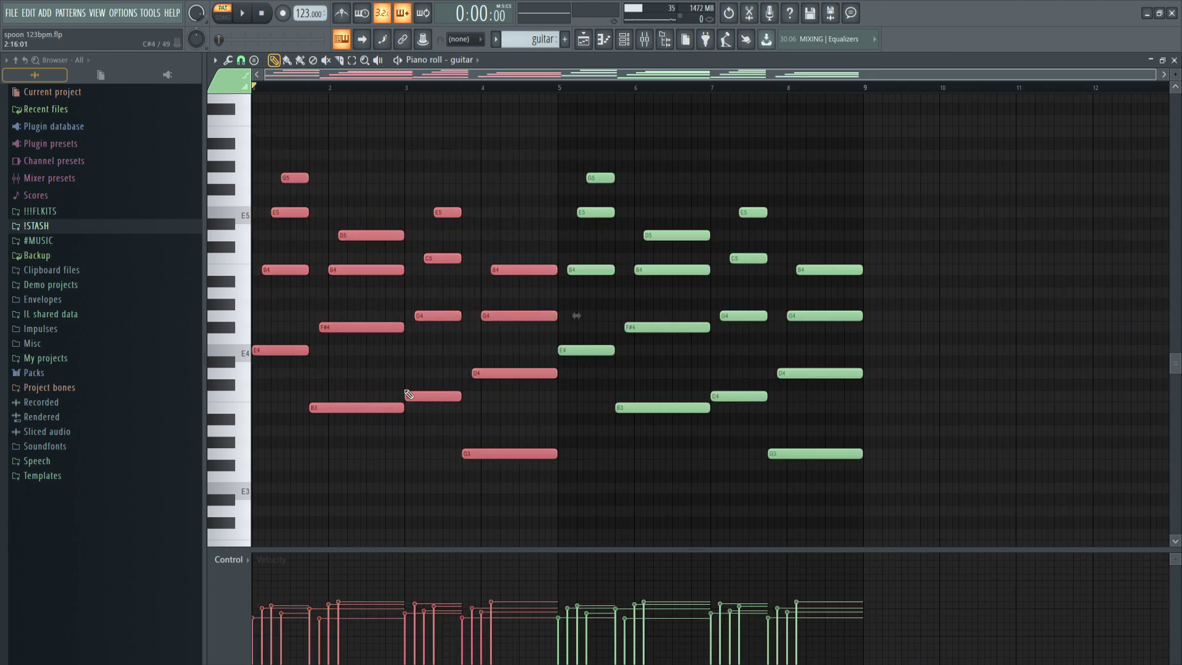
{"action": "left_click_drag", "start_coordinate": [519, 468], "coordinate": [154, 173]}
{"action": "left_click", "coordinate": [918, 395], "text": "ctrl"}
{"action": "left_click_drag", "start_coordinate": [923, 515], "coordinate": [513, 149]}
{"action": "left_click", "coordinate": [402, 140], "text": "ctrl"}
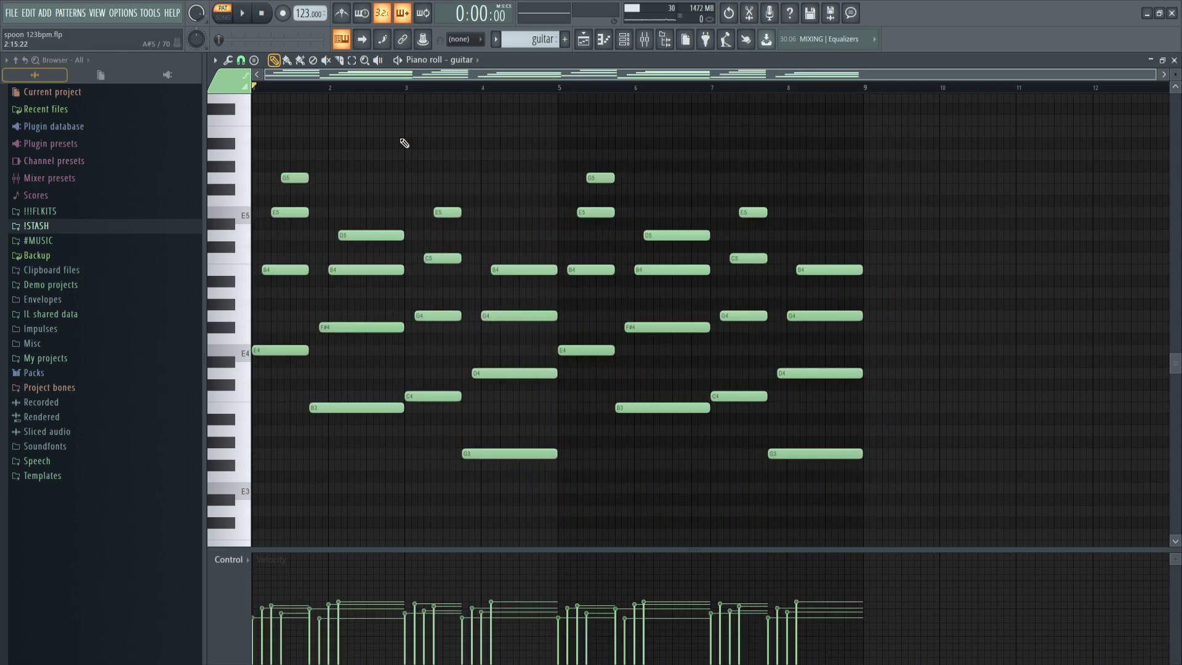
{"action": "key", "text": "space"}
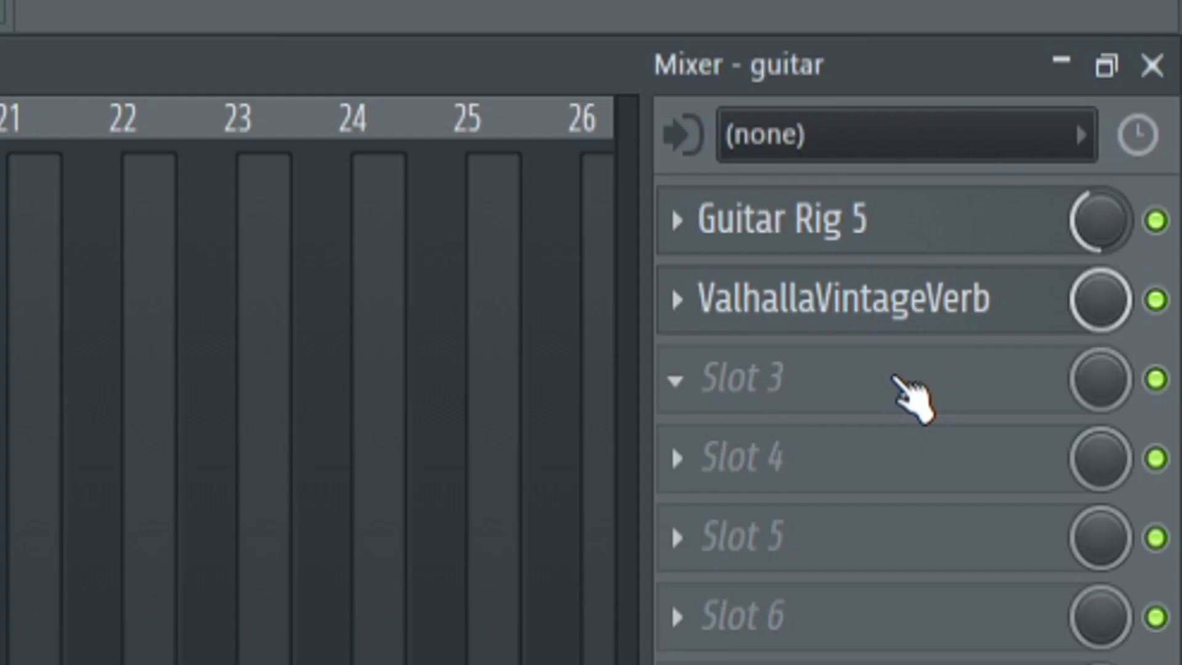
Step: Review the Fruity parametric EQ 2 settings on the guitar mixer track, return to the guitar's piano roll and play the pattern
{"action": "left_click_drag", "start_coordinate": [1161, 102], "coordinate": [1160, 101]}
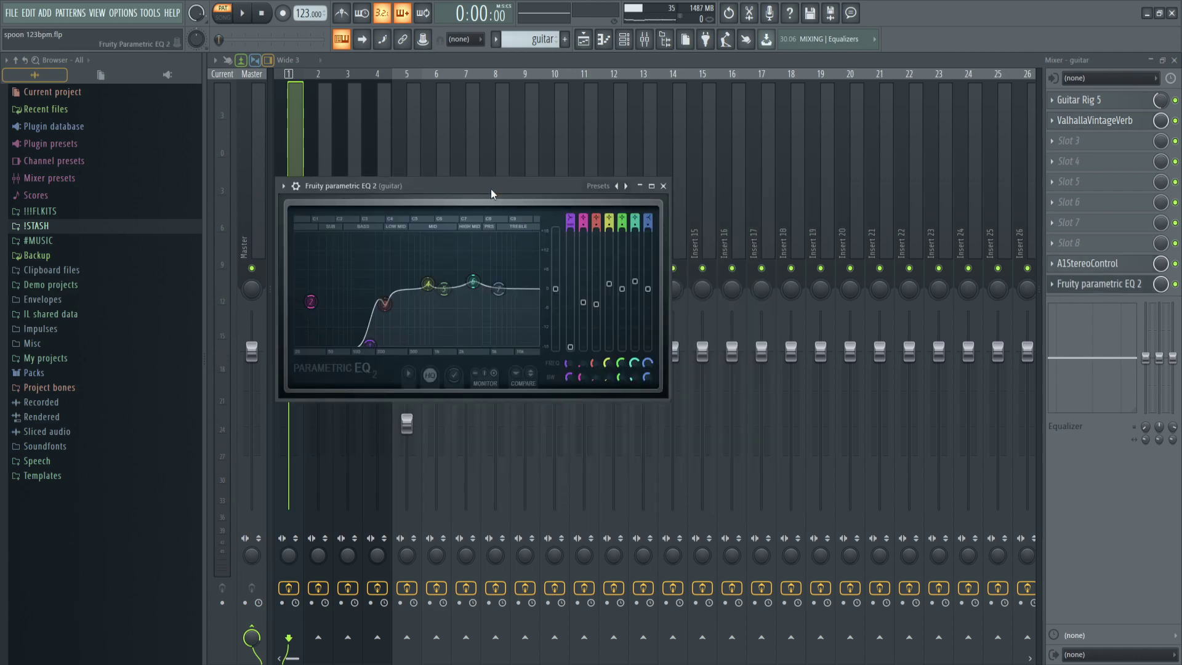
{"action": "left_click_drag", "start_coordinate": [491, 194], "coordinate": [537, 171]}
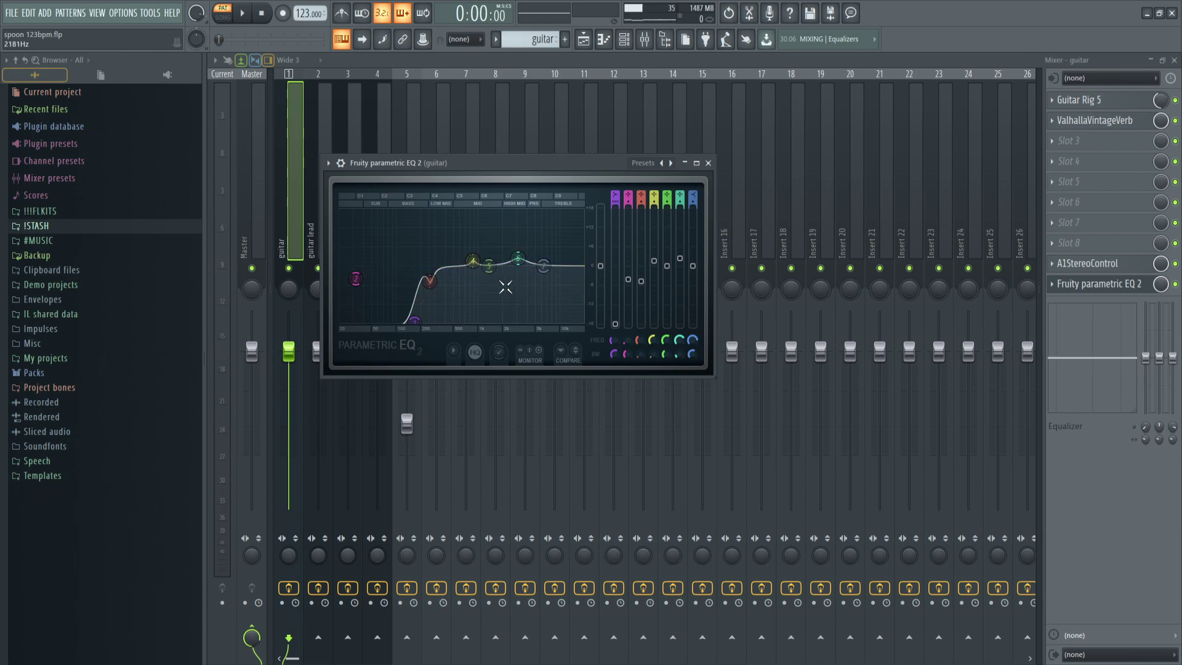
{"action": "key", "text": "F7"}
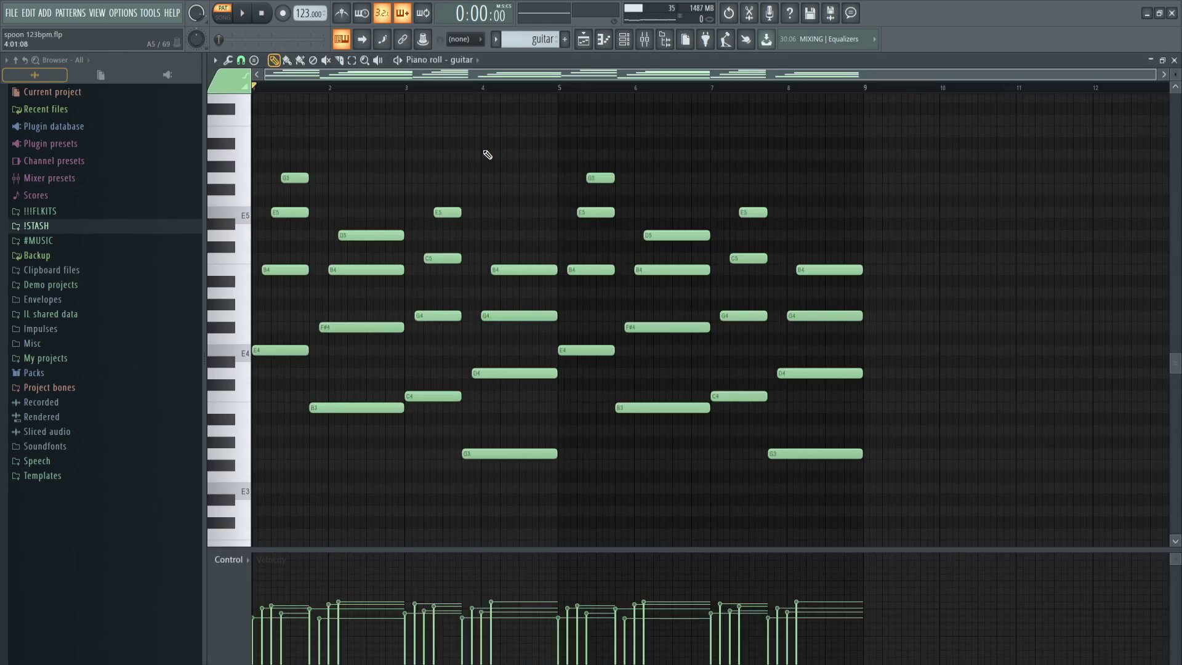
{"action": "key", "text": "space"}
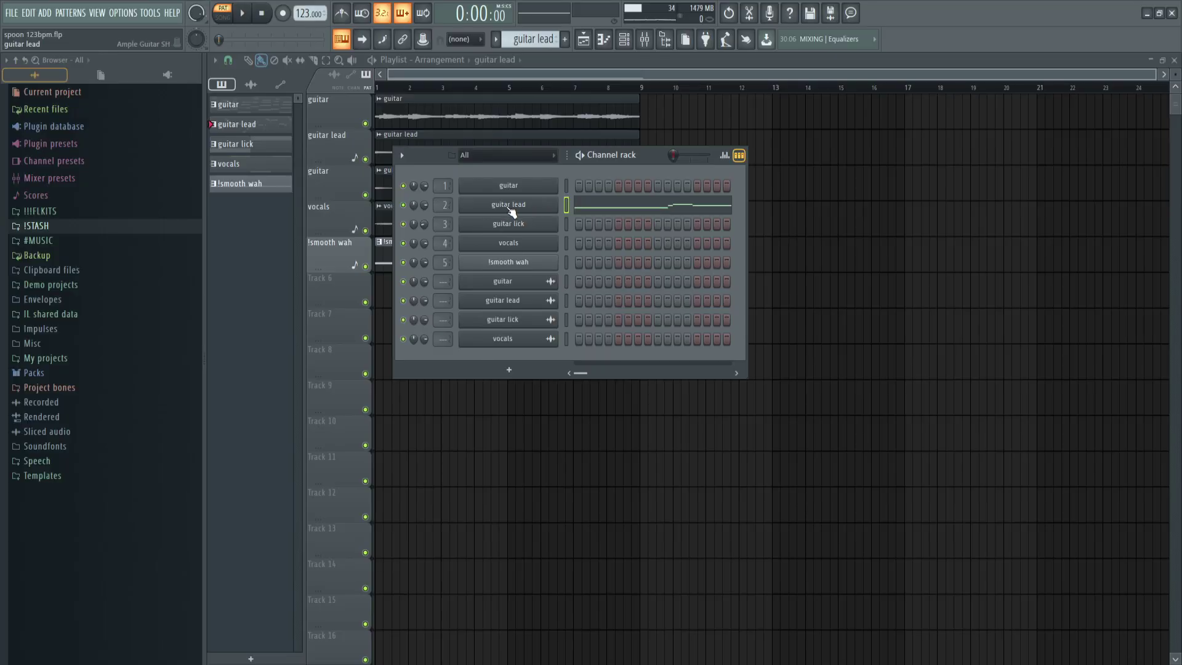
Step: Open the guitar lead channel's instrument and view its selected preset
{"action": "left_click", "coordinate": [509, 206]}
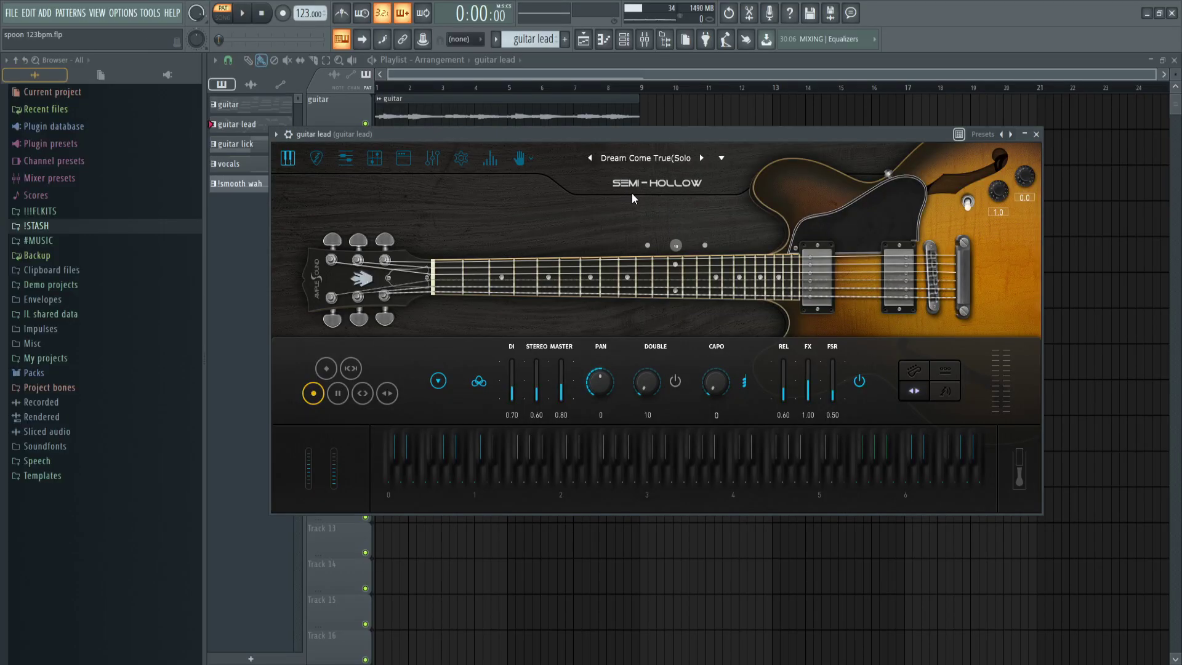
{"action": "left_click", "coordinate": [664, 159]}
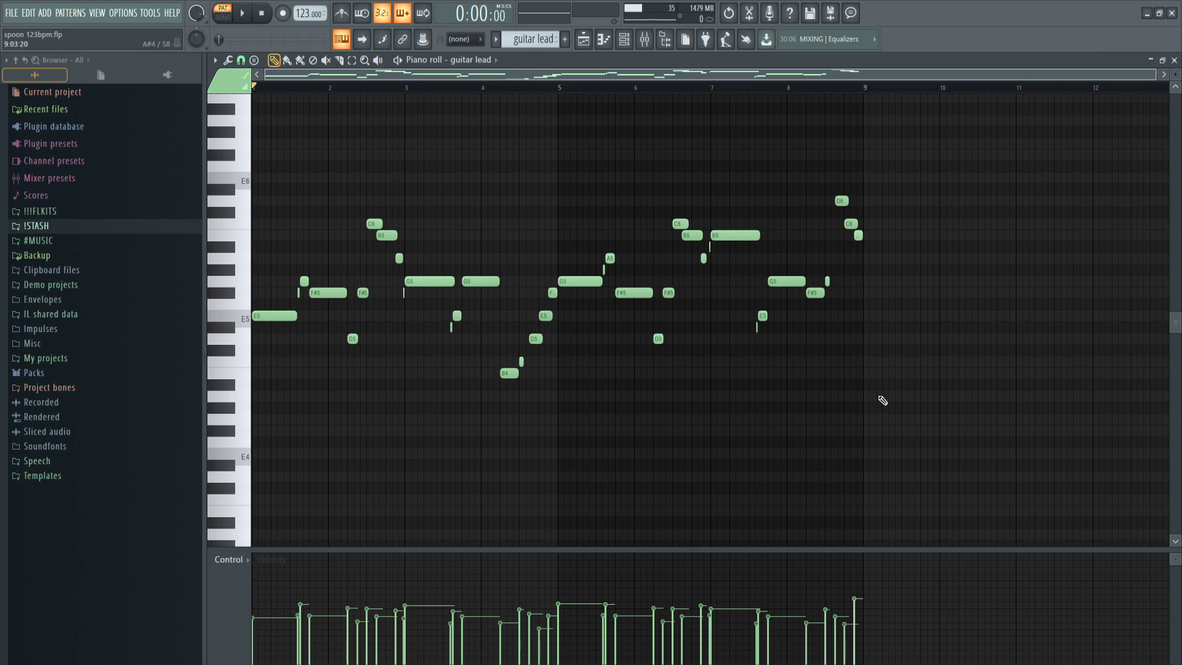
Step: Examine the opening bars of the guitar lead melody, highlighting its first E5 note
{"action": "key", "text": "ctrl+a"}
{"action": "key", "text": "ctrl+d"}
{"action": "scroll", "coordinate": [239, 349], "scroll_direction": "up", "scroll_amount": 4}
{"action": "left_click_drag", "start_coordinate": [301, 350], "coordinate": [303, 314]}
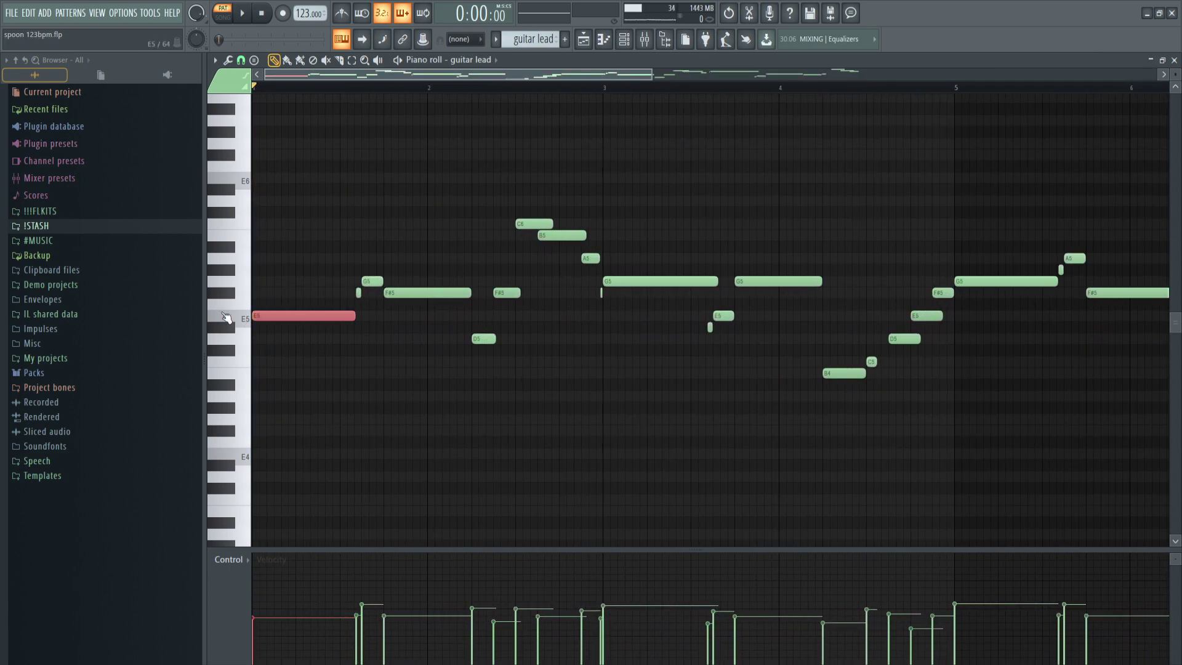
{"action": "key", "text": "ctrl+d"}
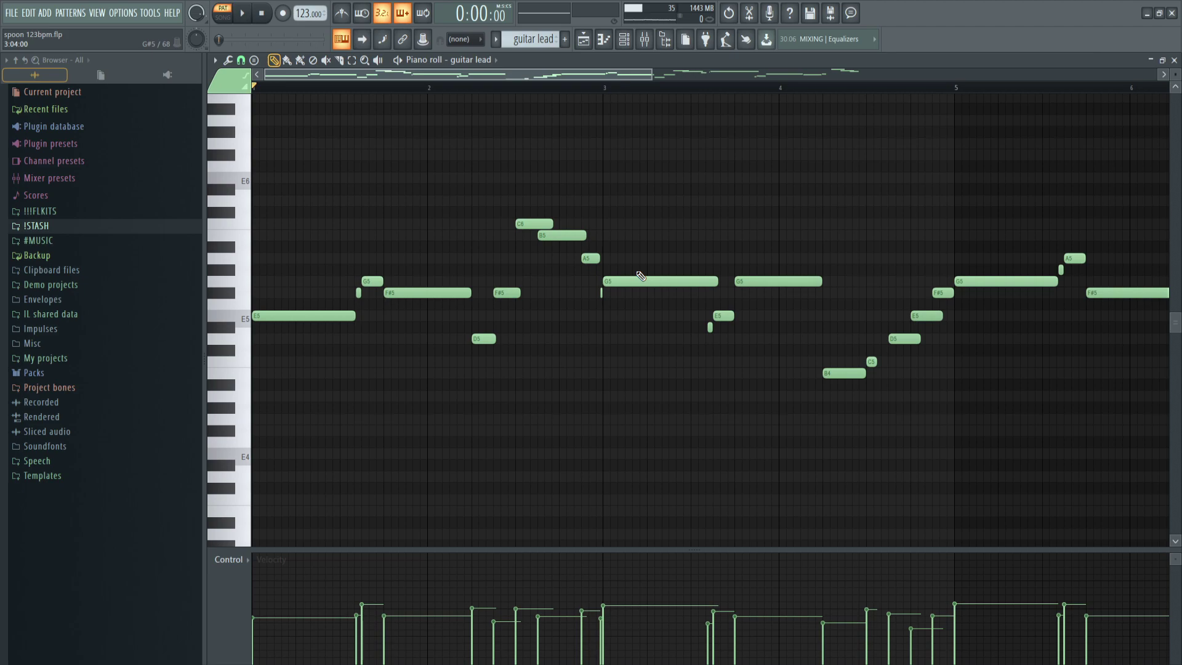
Step: Examine the short D#5 grace note in bar 3 of the guitar lead melody, highlighting it
{"action": "scroll", "coordinate": [548, 365], "scroll_direction": "down", "scroll_amount": 1}
{"action": "scroll", "coordinate": [604, 354], "scroll_direction": "up", "scroll_amount": 6}
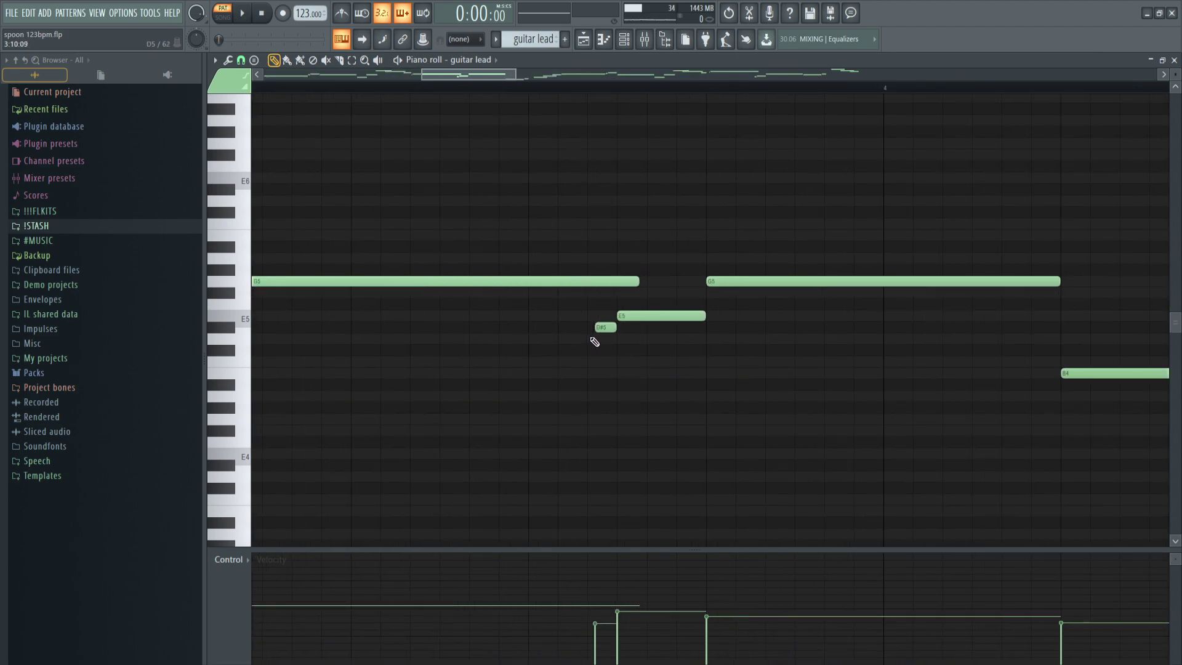
{"action": "mouse_move", "coordinate": [594, 340]}
{"action": "left_mouse_down"}
{"action": "mouse_move", "coordinate": [617, 328]}
{"action": "mouse_move", "coordinate": [591, 330]}
{"action": "left_mouse_up"}
{"action": "scroll", "coordinate": [617, 329], "scroll_direction": "up", "scroll_amount": 3}
{"action": "left_click", "coordinate": [589, 338], "text": "ctrl"}
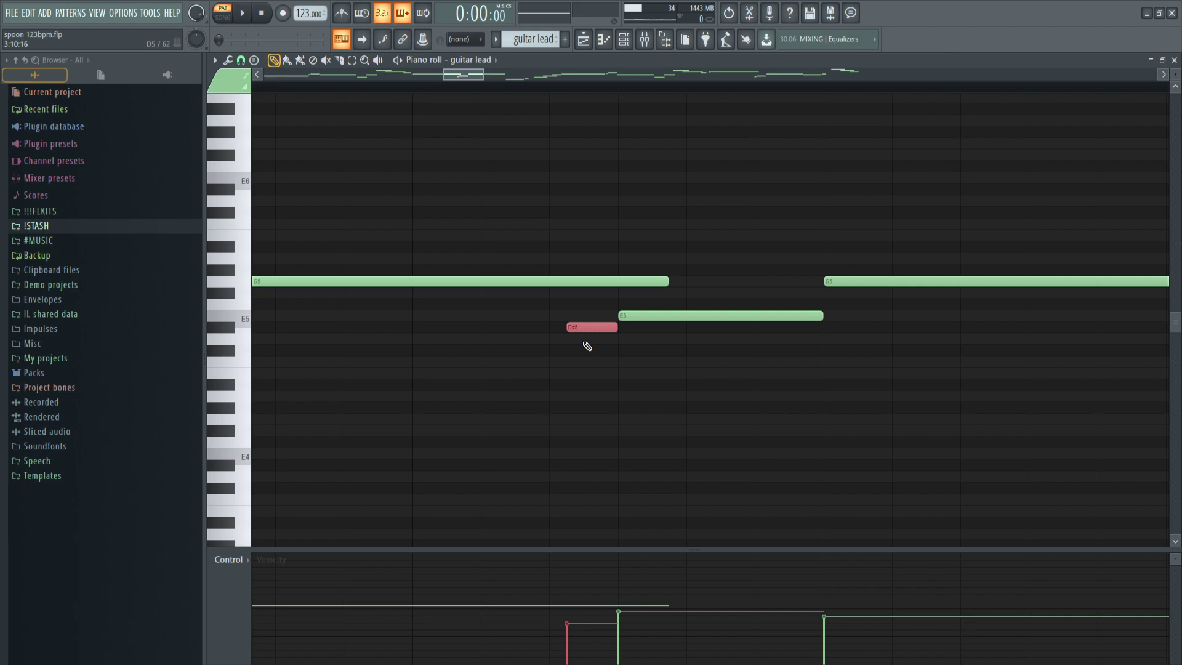
Step: Examine how D#5 slides into E5 in bar 3, highlighting the long G5, the E5 and the D#5 in turn
{"action": "scroll", "coordinate": [549, 343], "scroll_direction": "down", "scroll_amount": 5}
{"action": "scroll", "coordinate": [529, 338], "scroll_direction": "up", "scroll_amount": 3}
{"action": "left_click_drag", "start_coordinate": [572, 277], "coordinate": [573, 366]}
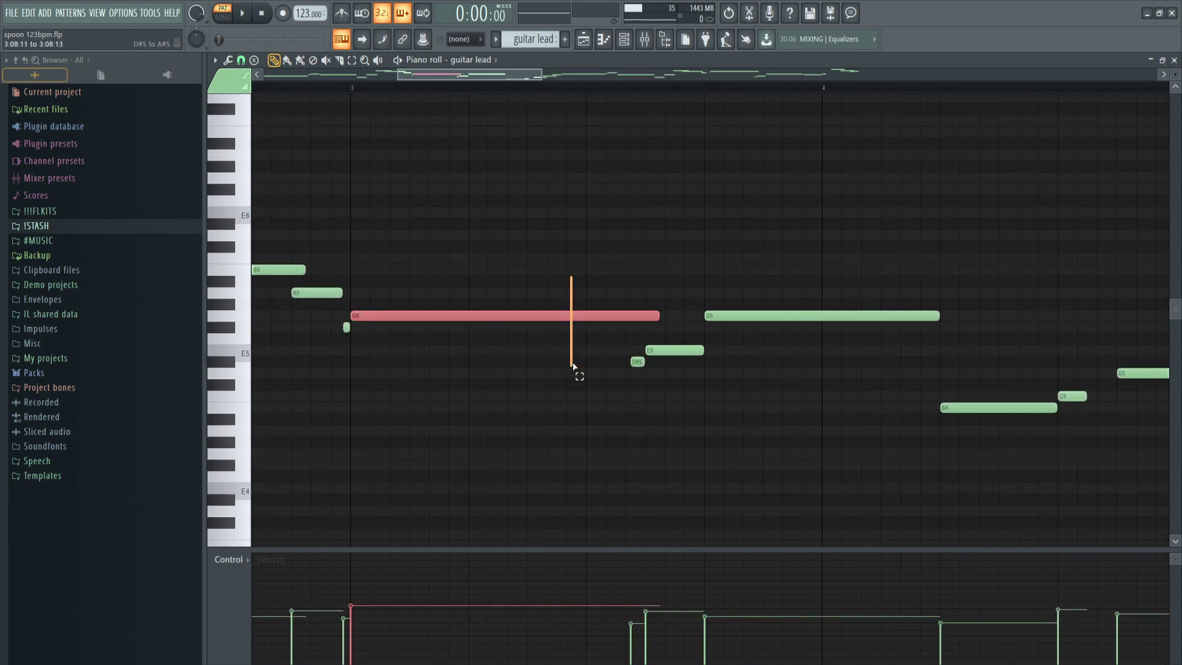
{"action": "scroll", "coordinate": [652, 343], "scroll_direction": "up", "scroll_amount": 3}
{"action": "left_click_drag", "start_coordinate": [659, 345], "coordinate": [680, 370]}
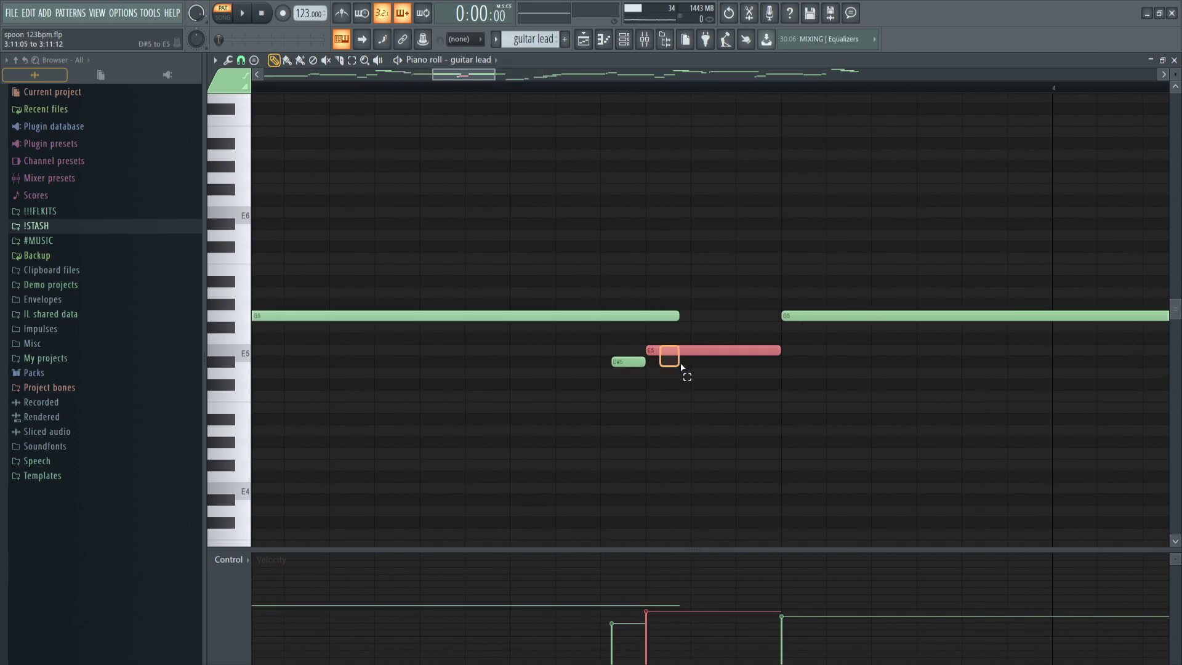
{"action": "scroll", "coordinate": [665, 337], "scroll_direction": "up", "scroll_amount": 1}
{"action": "left_click_drag", "start_coordinate": [583, 288], "coordinate": [663, 352]}
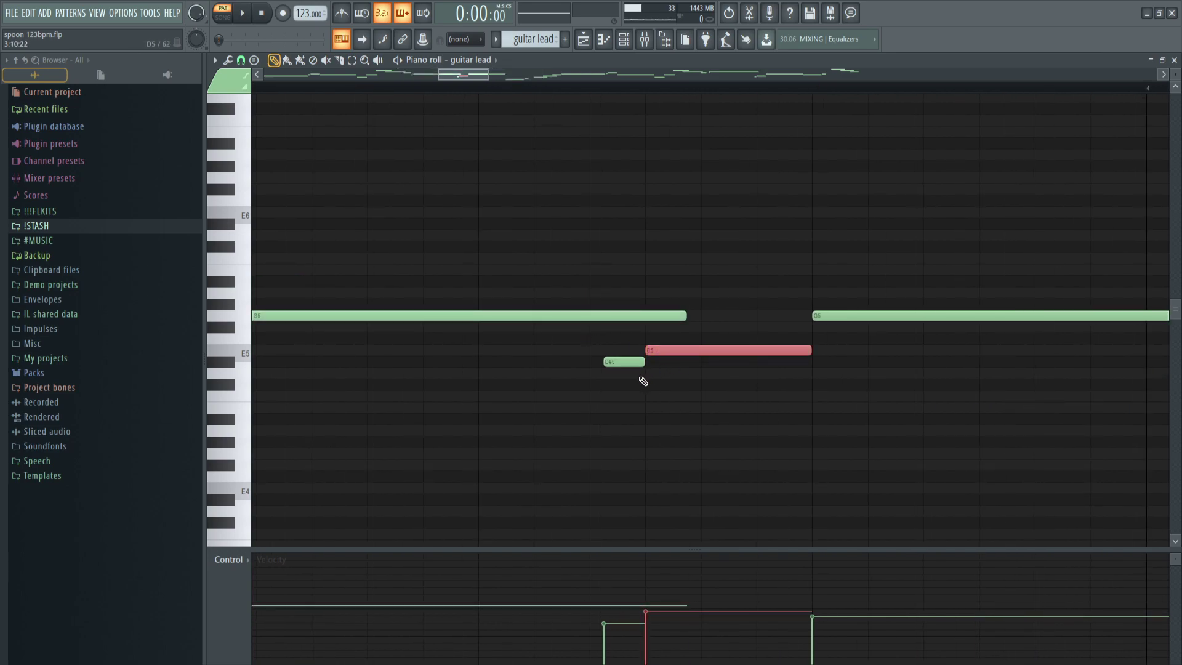
{"action": "scroll", "coordinate": [644, 377], "scroll_direction": "up", "scroll_amount": 1}
{"action": "left_click", "coordinate": [616, 359], "text": "ctrl"}
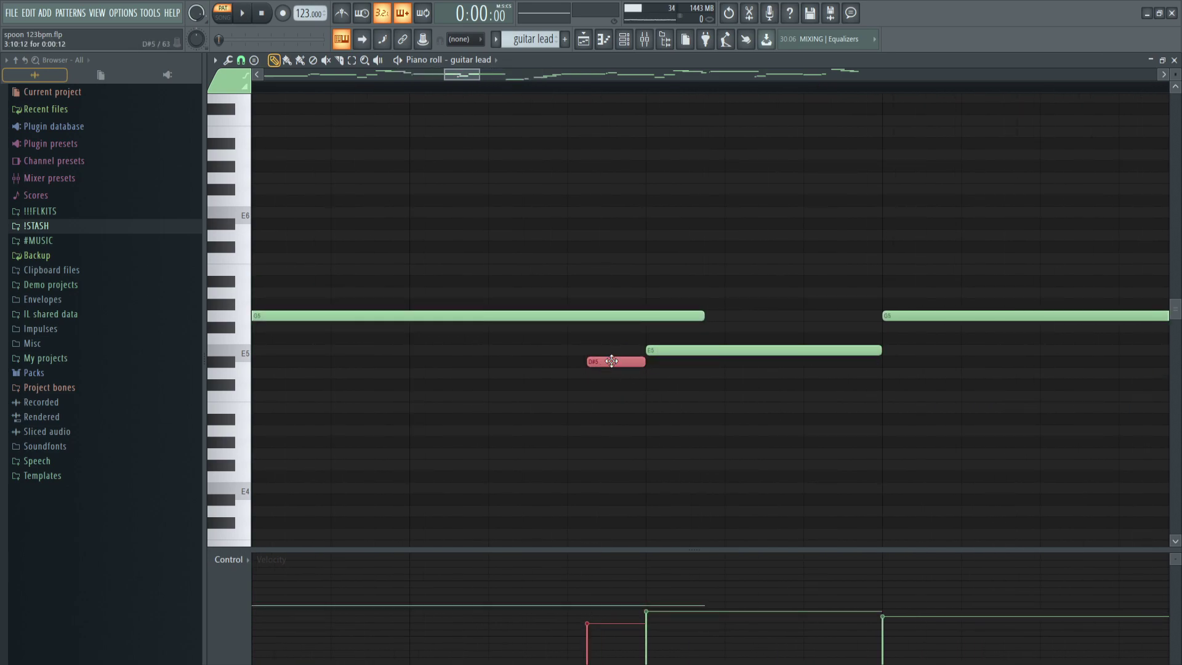
{"action": "scroll", "coordinate": [703, 432], "scroll_direction": "up", "scroll_amount": 1}
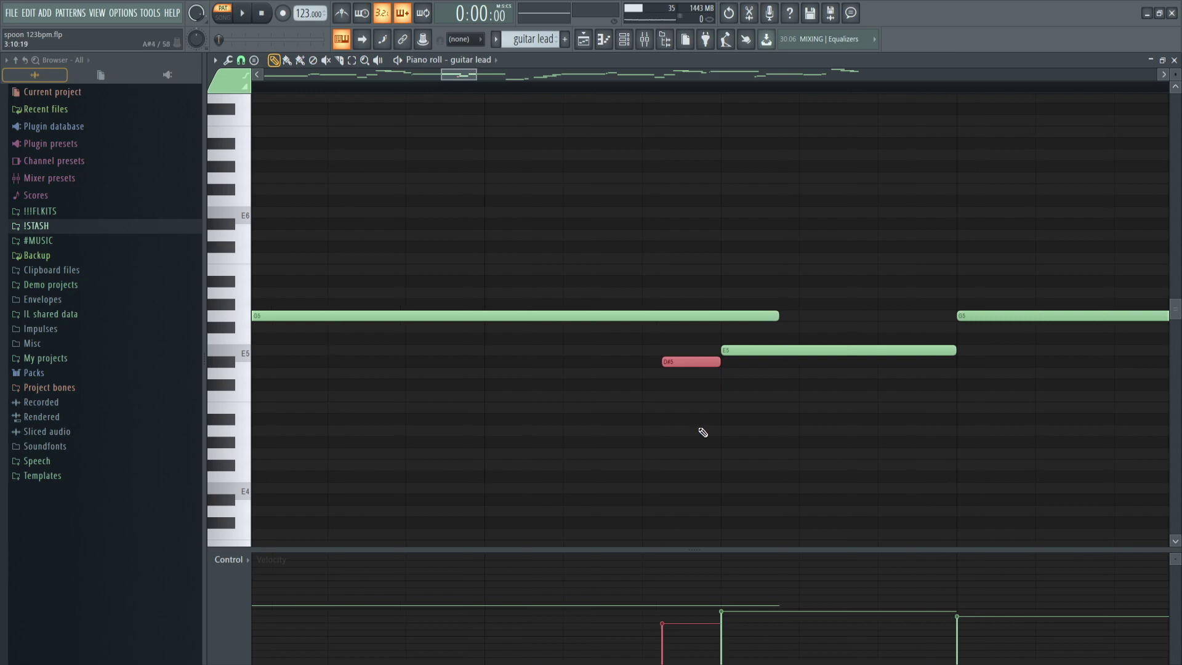
{"action": "right_click", "coordinate": [697, 394], "text": "ctrl"}
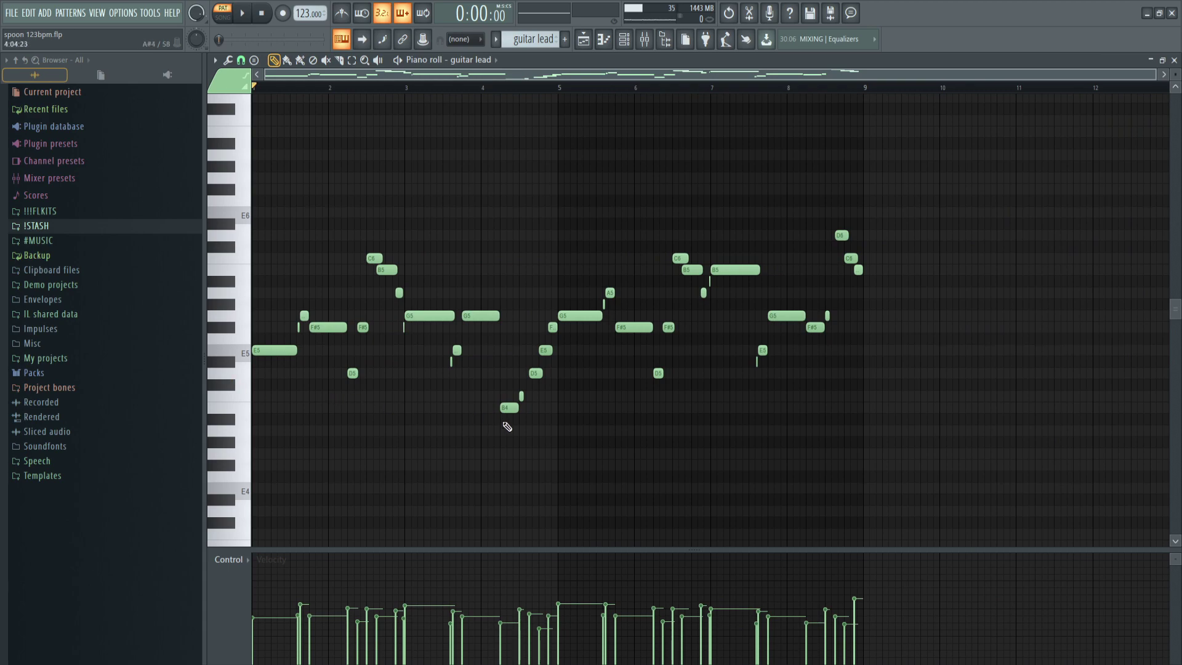
Step: Highlight the lead melody's first phrase, and examine the G5 at bar 5 and the G#5 and A5 notes following it
{"action": "left_click_drag", "start_coordinate": [556, 436], "coordinate": [155, 190]}
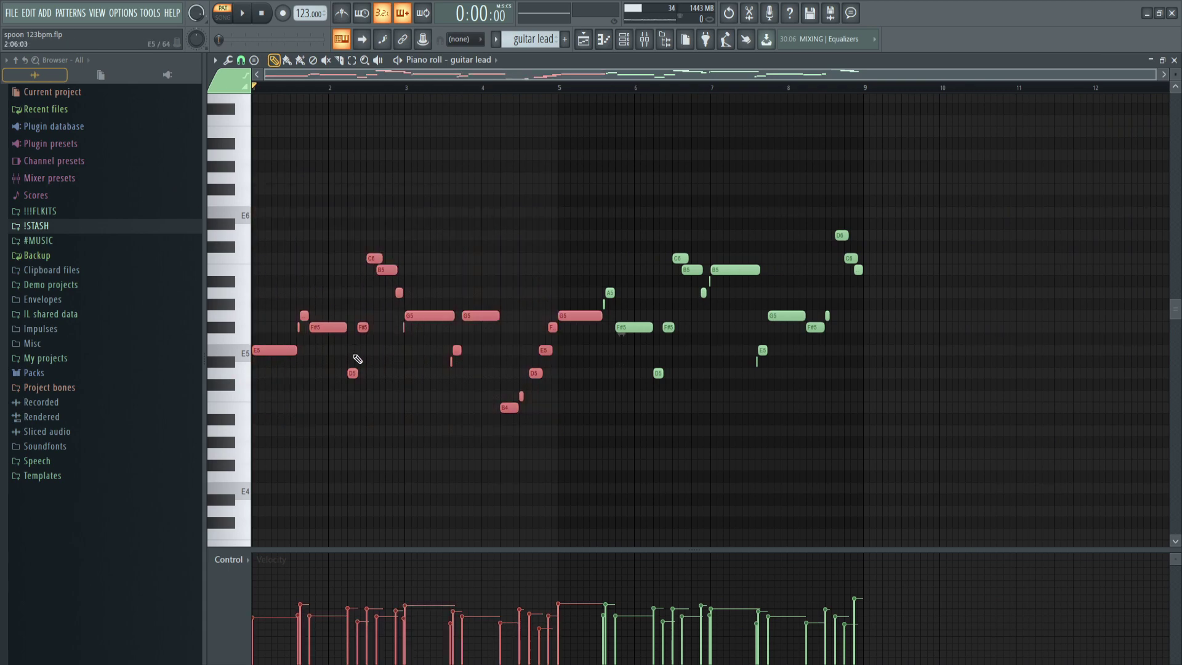
{"action": "left_click", "coordinate": [329, 403], "text": "ctrl"}
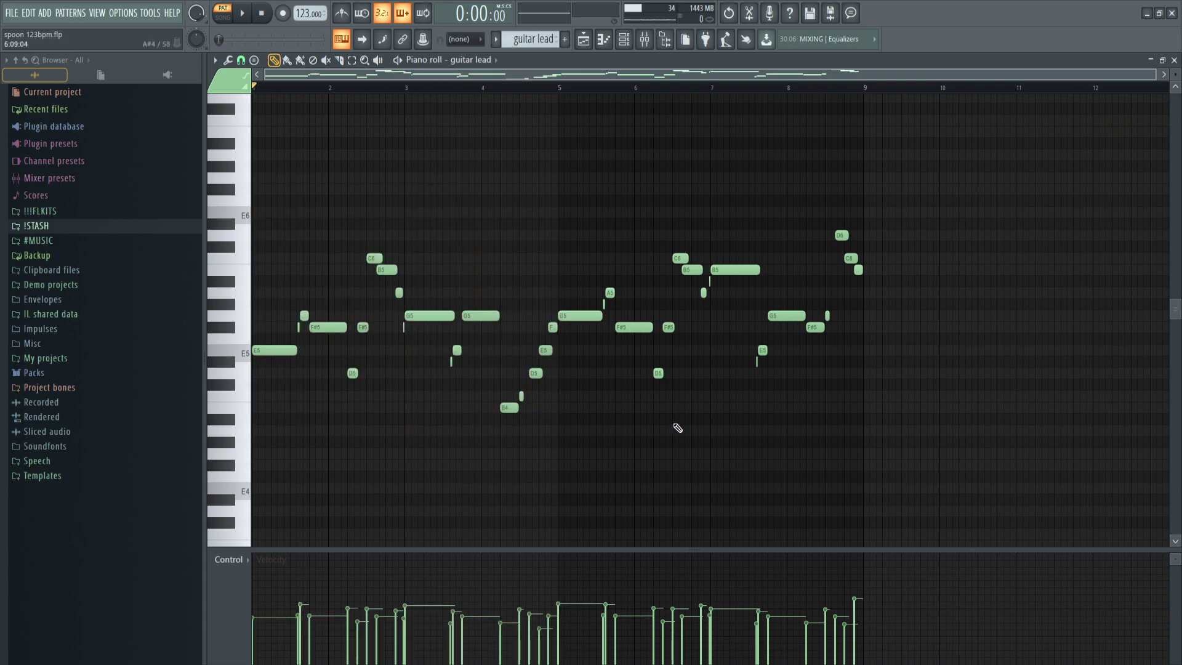
{"action": "left_click", "coordinate": [573, 313]}
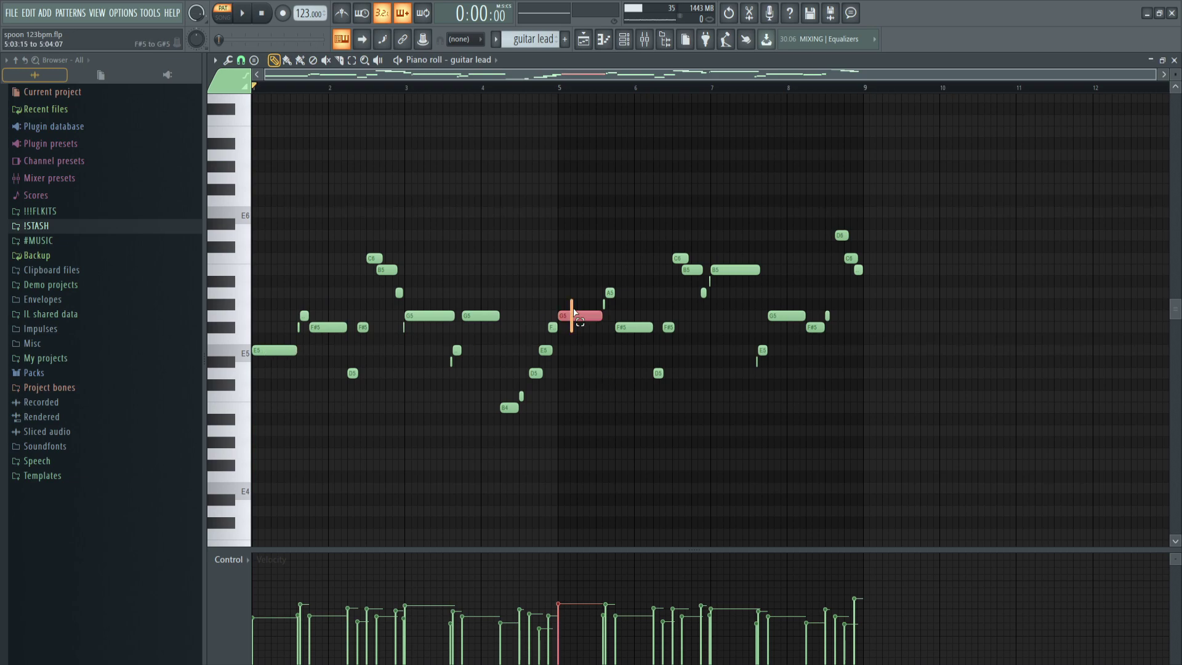
{"action": "left_click_drag", "start_coordinate": [514, 411], "coordinate": [627, 289]}
{"action": "left_click", "coordinate": [580, 318], "text": "ctrl"}
{"action": "left_click", "coordinate": [600, 308], "text": "ctrl"}
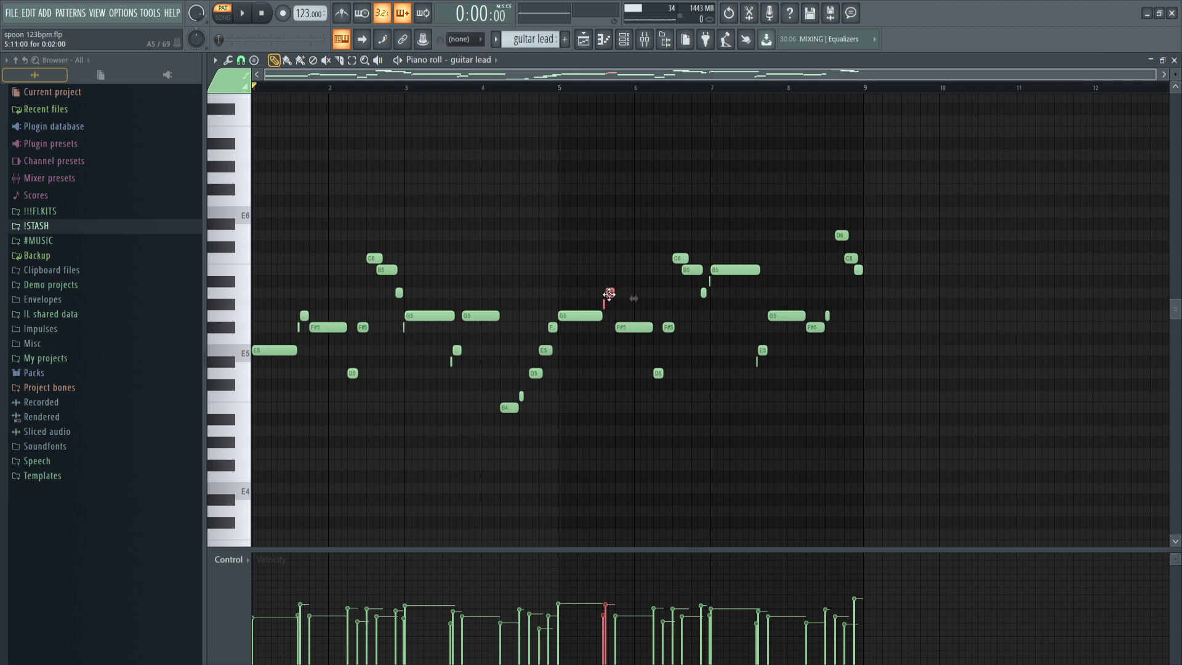
Step: Examine the lead melody's second half, highlighting the C6 to A5 descent, the long B5 in bar 7 and the closing run
{"action": "scroll", "coordinate": [299, 326], "scroll_direction": "up", "scroll_amount": 5}
{"action": "scroll", "coordinate": [323, 321], "scroll_direction": "down", "scroll_amount": 5}
{"action": "left_click", "coordinate": [657, 323], "text": "ctrl"}
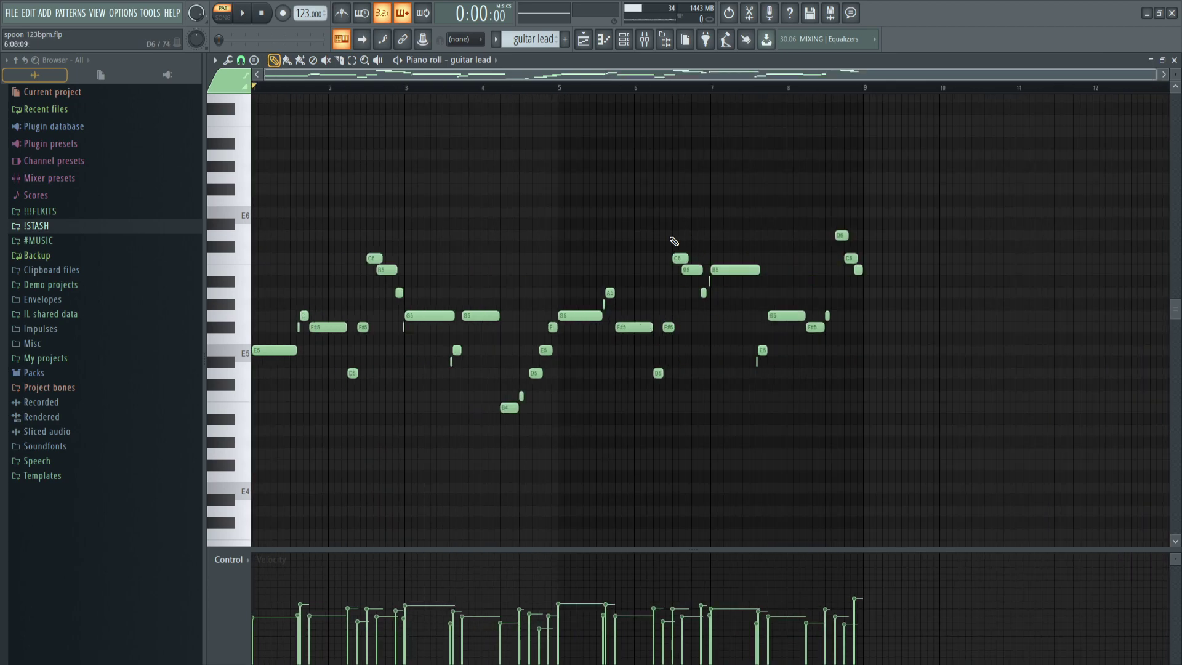
{"action": "left_click_drag", "start_coordinate": [669, 238], "coordinate": [713, 345]}
{"action": "left_click_drag", "start_coordinate": [720, 281], "coordinate": [728, 272]}
{"action": "scroll", "coordinate": [431, 316], "scroll_direction": "up", "scroll_amount": 2}
{"action": "left_click_drag", "start_coordinate": [918, 219], "coordinate": [975, 293]}
{"action": "left_click_drag", "start_coordinate": [505, 443], "coordinate": [504, 435]}
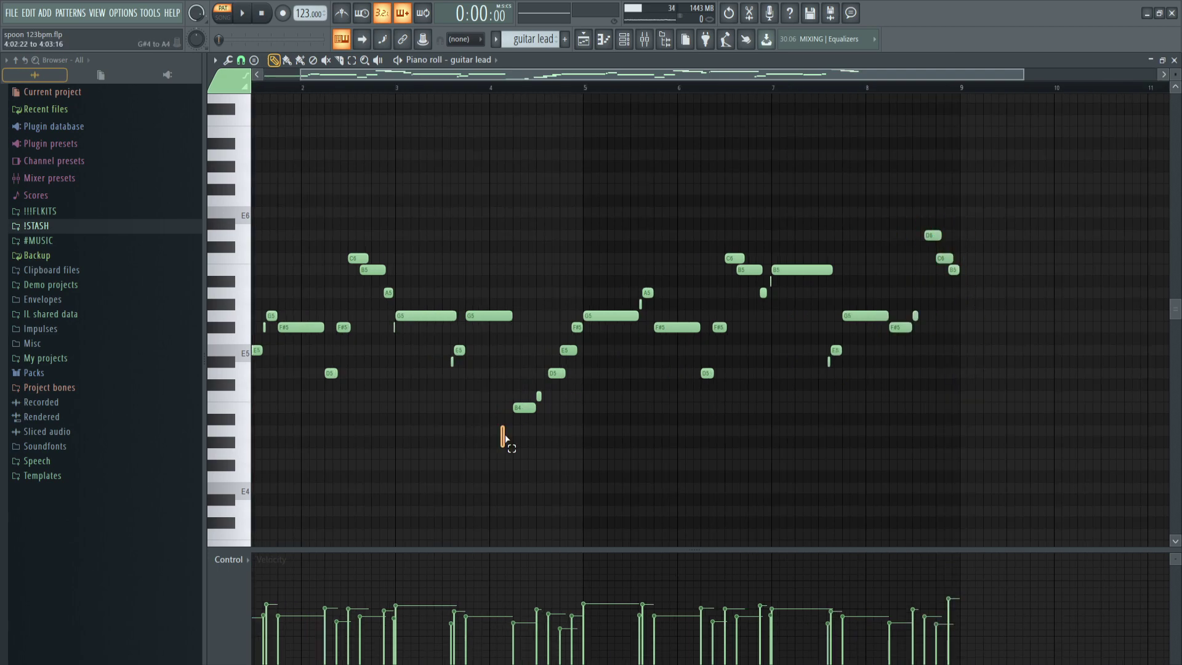
Step: Play the whole guitar lead pattern
{"action": "scroll", "coordinate": [553, 180], "scroll_direction": "down", "scroll_amount": 1}
{"action": "key", "text": "space"}
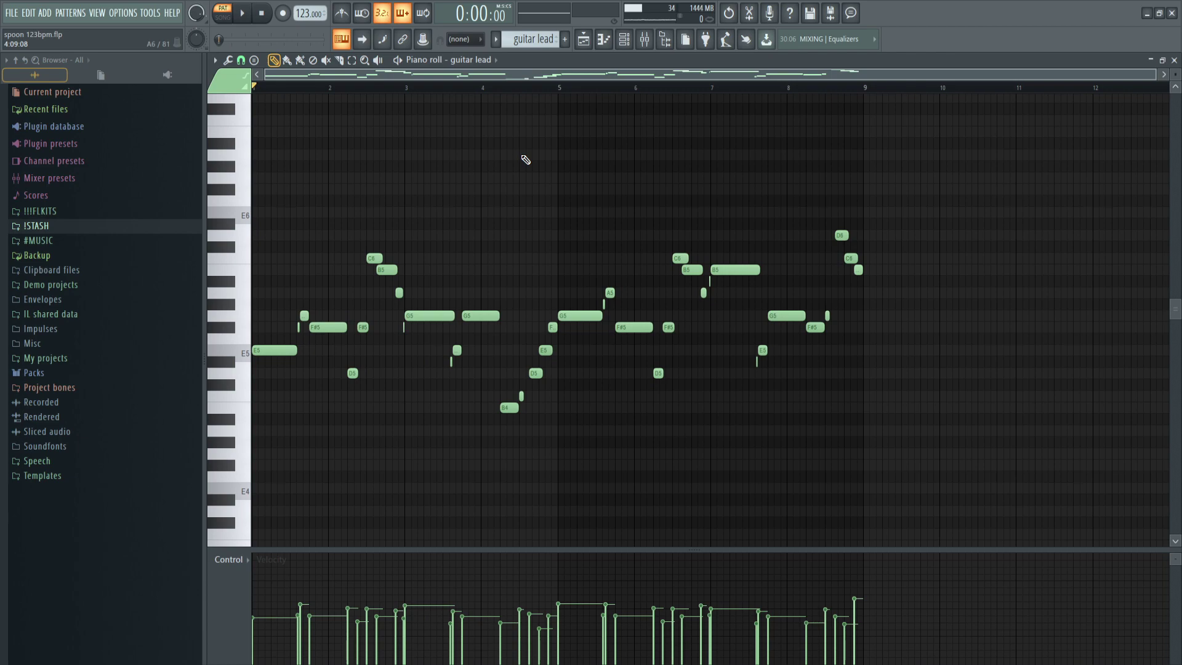
{"action": "key", "text": "space"}
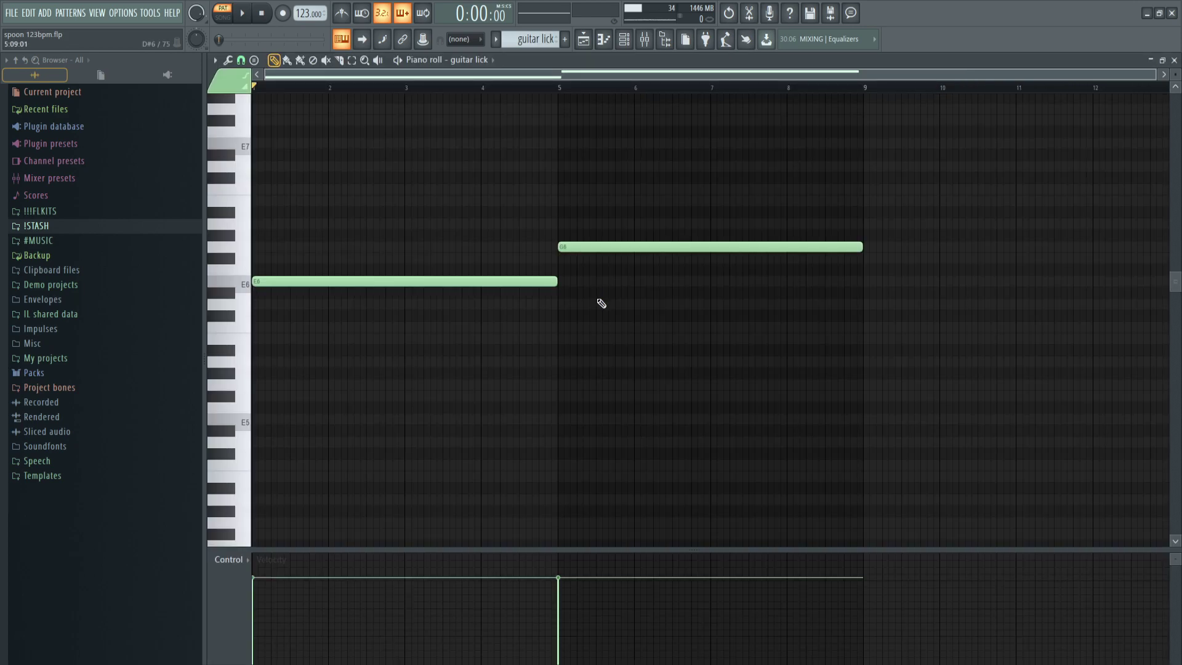
Step: Examine the two long guitar lick notes, highlighting both together and then the E6 and G6 separately
{"action": "left_click_drag", "start_coordinate": [607, 329], "coordinate": [509, 229]}
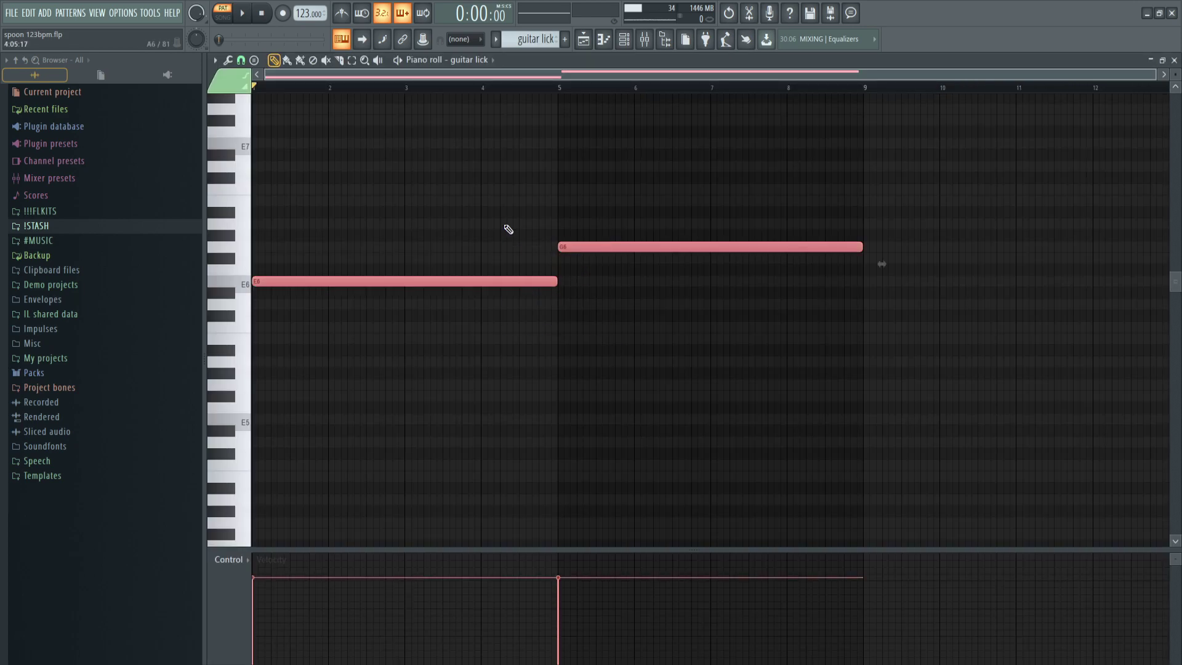
{"action": "left_click", "coordinate": [340, 311]}
{"action": "left_click", "coordinate": [288, 283]}
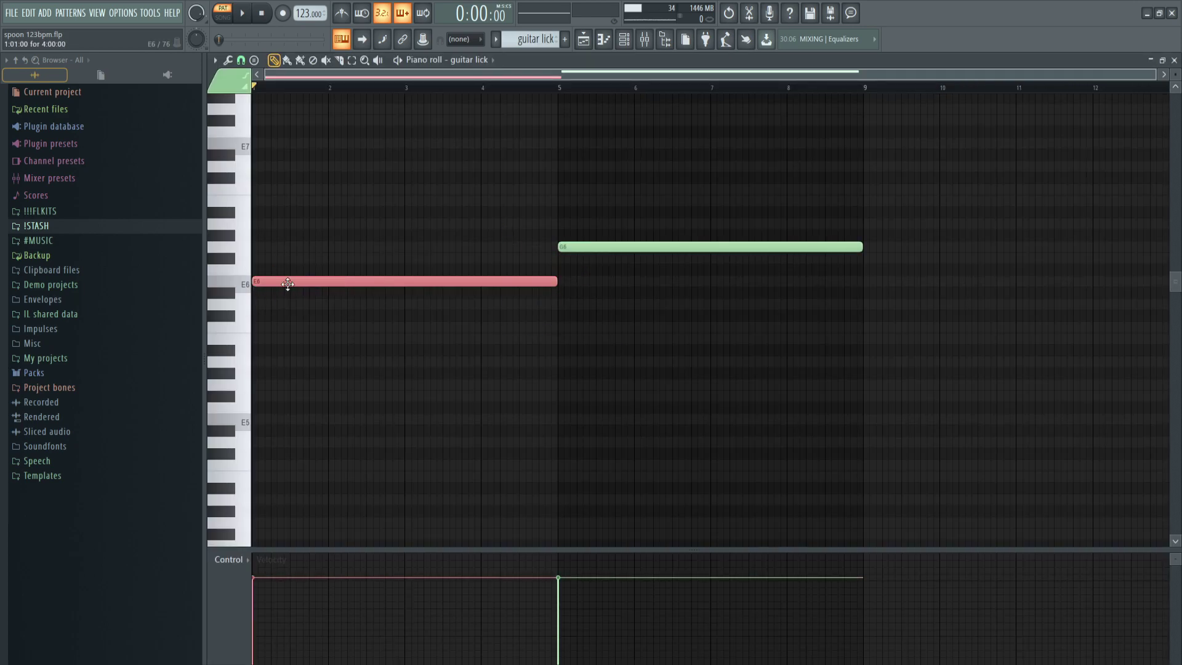
{"action": "left_click", "coordinate": [572, 248], "text": "ctrl"}
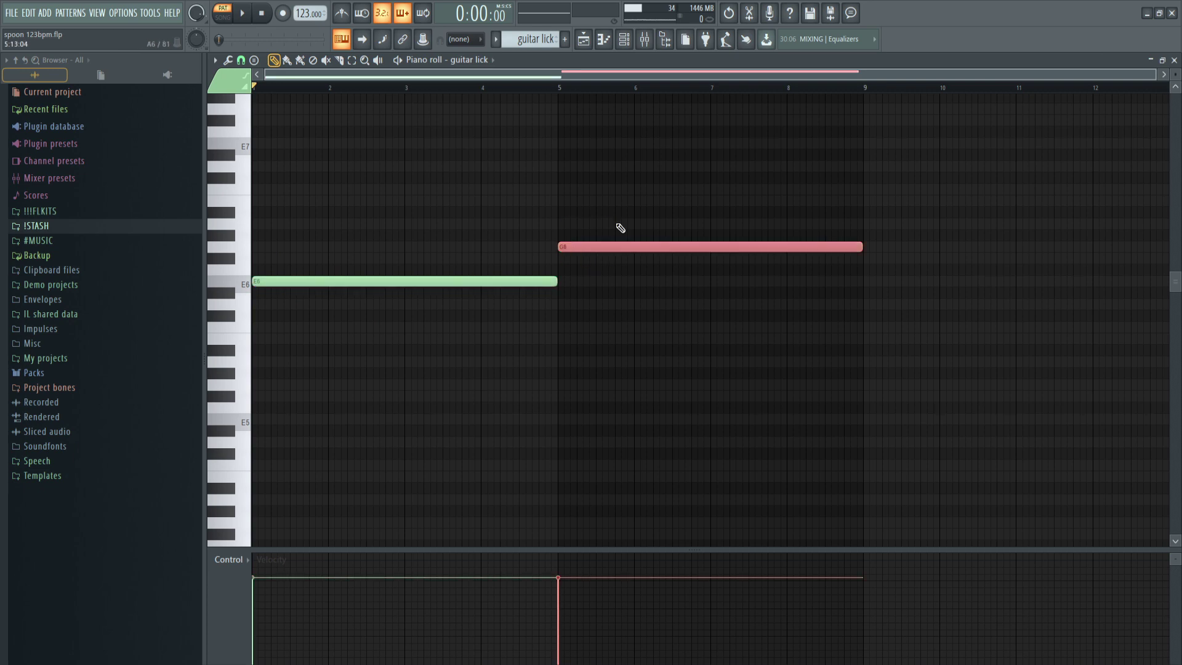
{"action": "left_click", "coordinate": [620, 227], "text": "ctrl"}
Step: Review the guitar lead melody alongside the guitar lick notes, and play the guitar lick pattern
{"action": "scroll", "coordinate": [535, 39], "scroll_direction": "up", "scroll_amount": 1}
{"action": "scroll", "coordinate": [559, 310], "scroll_direction": "up", "scroll_amount": 3}
{"action": "scroll", "coordinate": [559, 309], "scroll_direction": "down", "scroll_amount": 4}
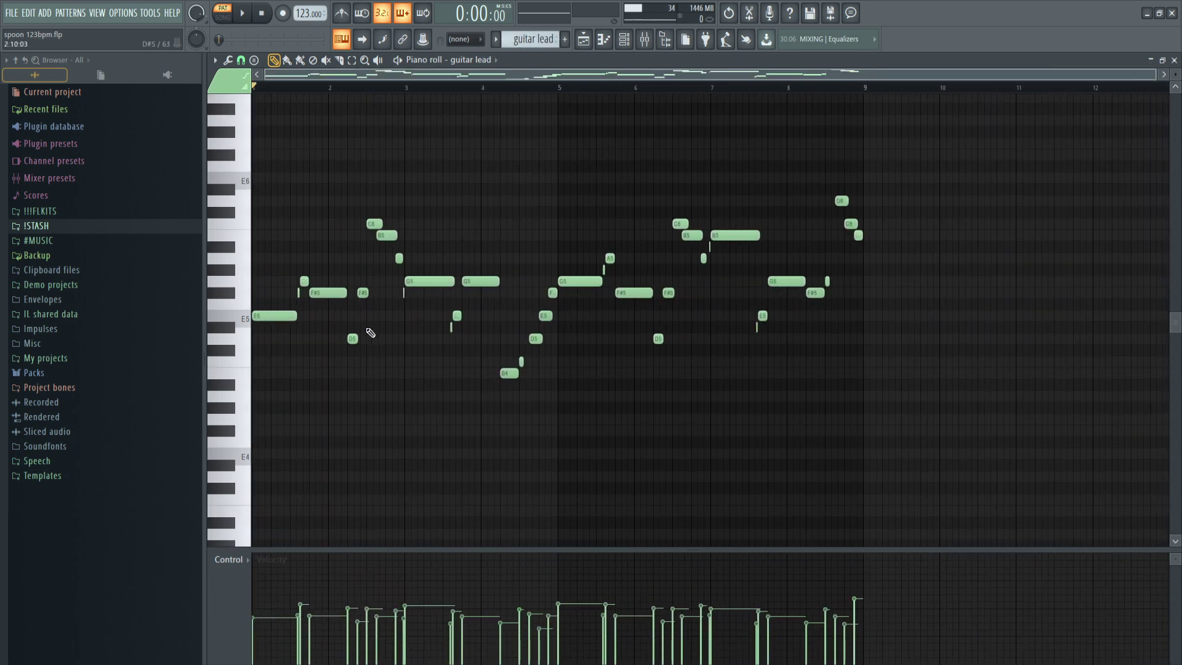
{"action": "scroll", "coordinate": [561, 309], "scroll_direction": "up", "scroll_amount": 4}
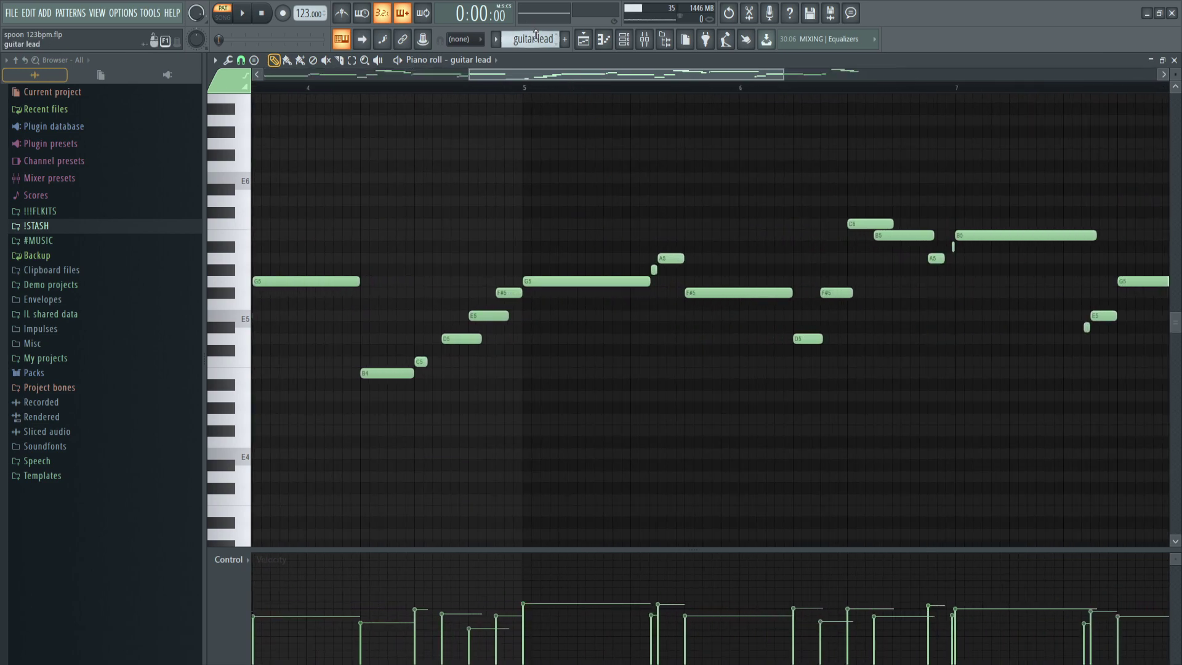
{"action": "scroll", "coordinate": [536, 37], "scroll_direction": "down", "scroll_amount": 1}
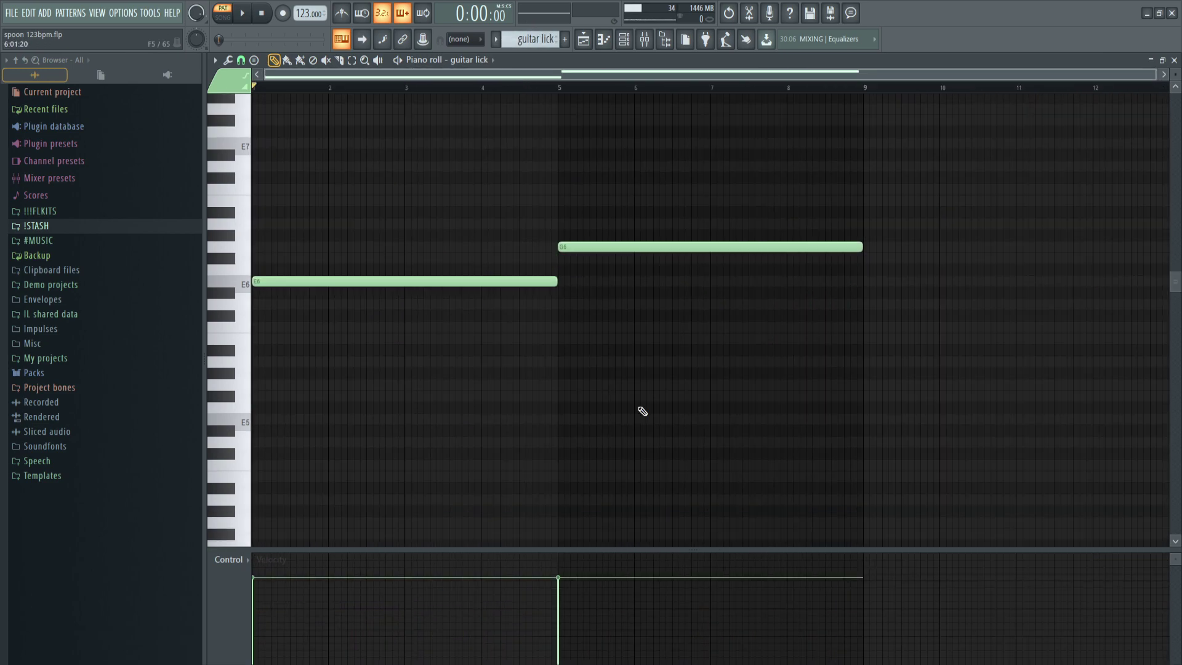
{"action": "key", "text": "space"}
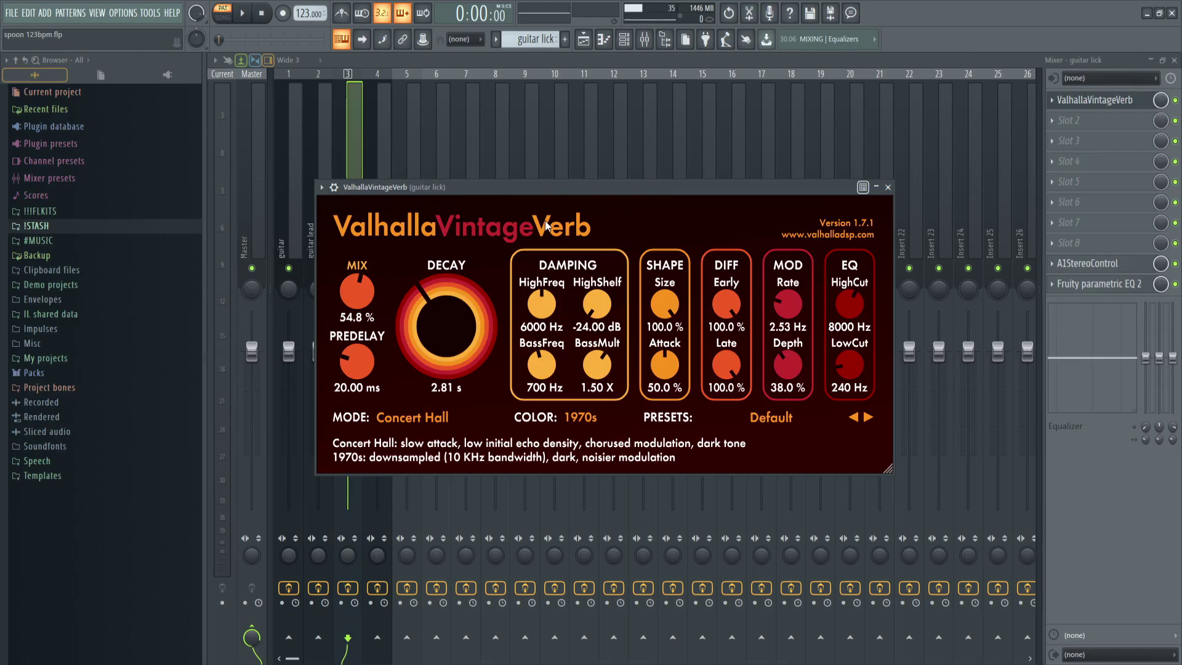
Step: Review the mix and decay settings of ValhallaVintageVerb on the guitar lick track, and play the guitar lick pattern
{"action": "mouse_move", "coordinate": [356, 294]}
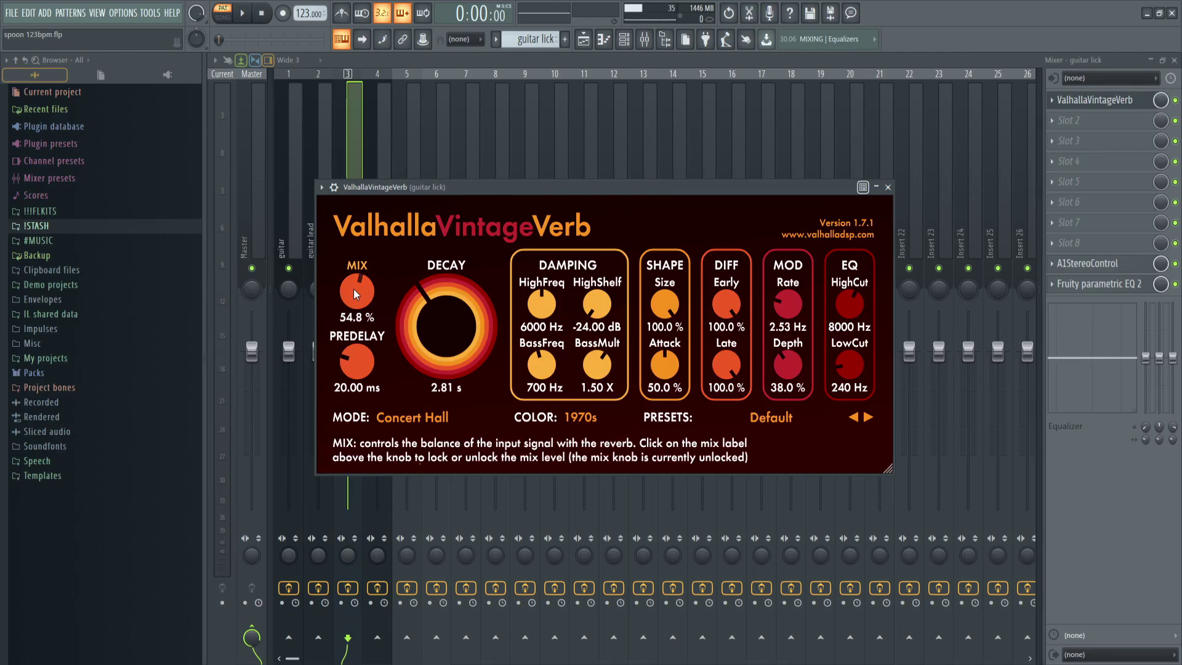
{"action": "mouse_move", "coordinate": [456, 337]}
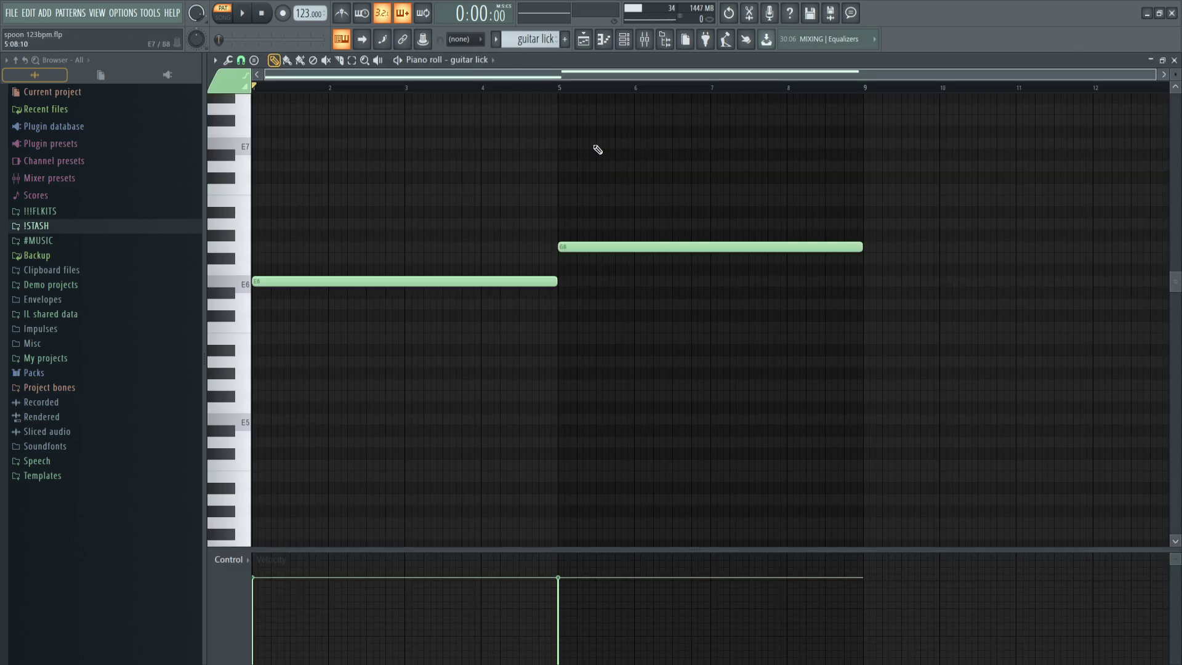
{"action": "key", "text": "space"}
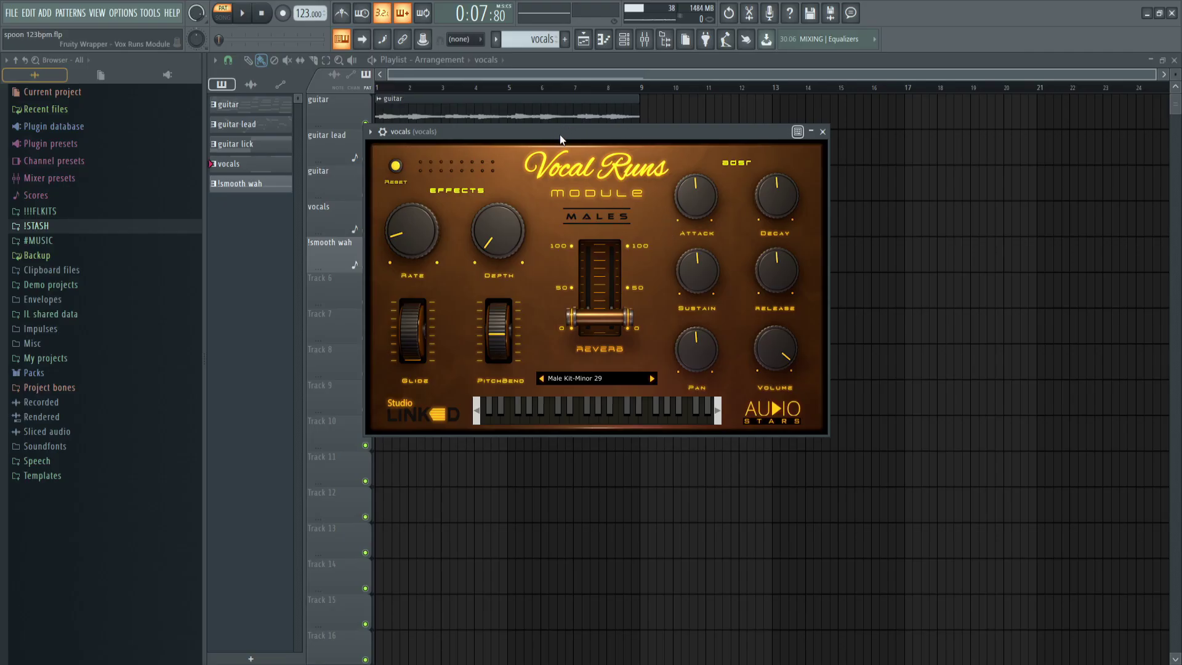
Step: View the vocals channel's Vocal Runs preset and examine the note placement in the vocals piano roll
{"action": "left_click_drag", "start_coordinate": [560, 134], "coordinate": [586, 137]}
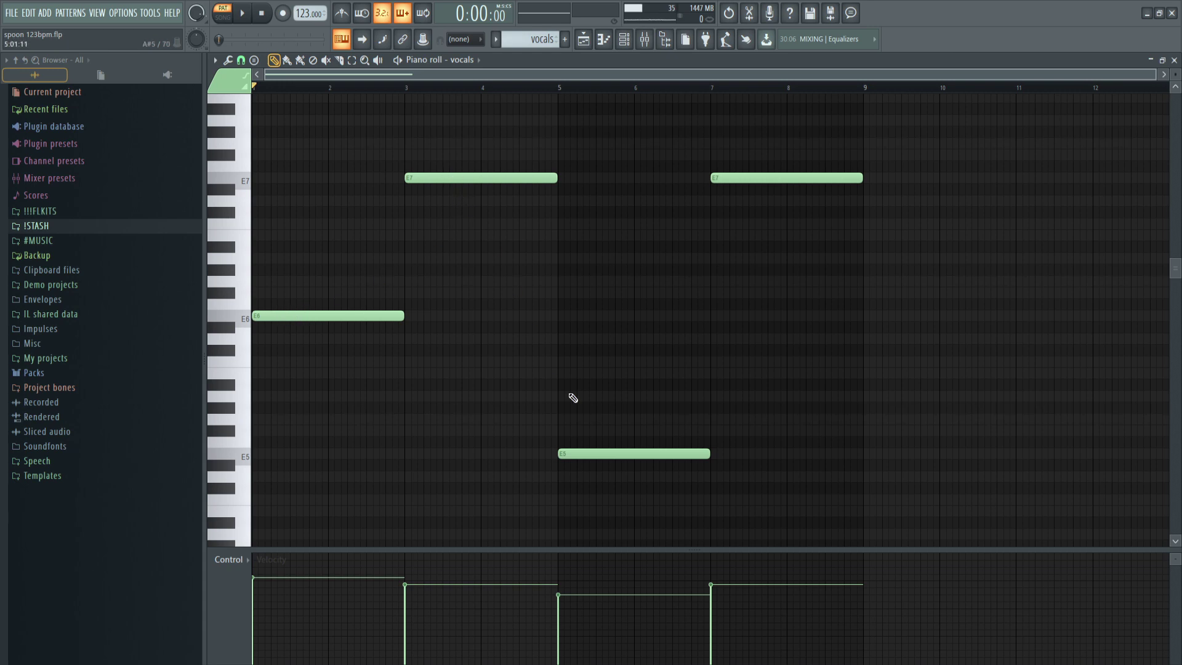
{"action": "scroll", "coordinate": [317, 304], "scroll_direction": "down", "scroll_amount": 2}
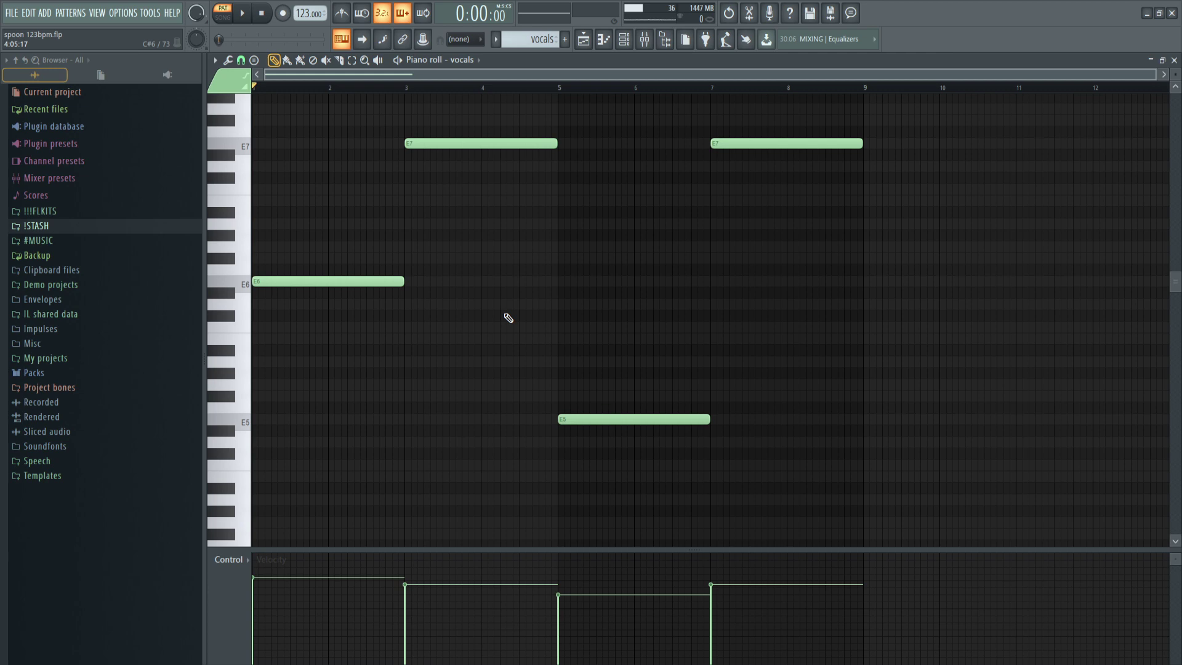
{"action": "scroll", "coordinate": [264, 372], "scroll_direction": "down", "scroll_amount": 4}
Step: Audition E4 and E6 in the vocals piano roll with temporary notes, deleting each one
{"action": "left_click", "coordinate": [255, 487]}
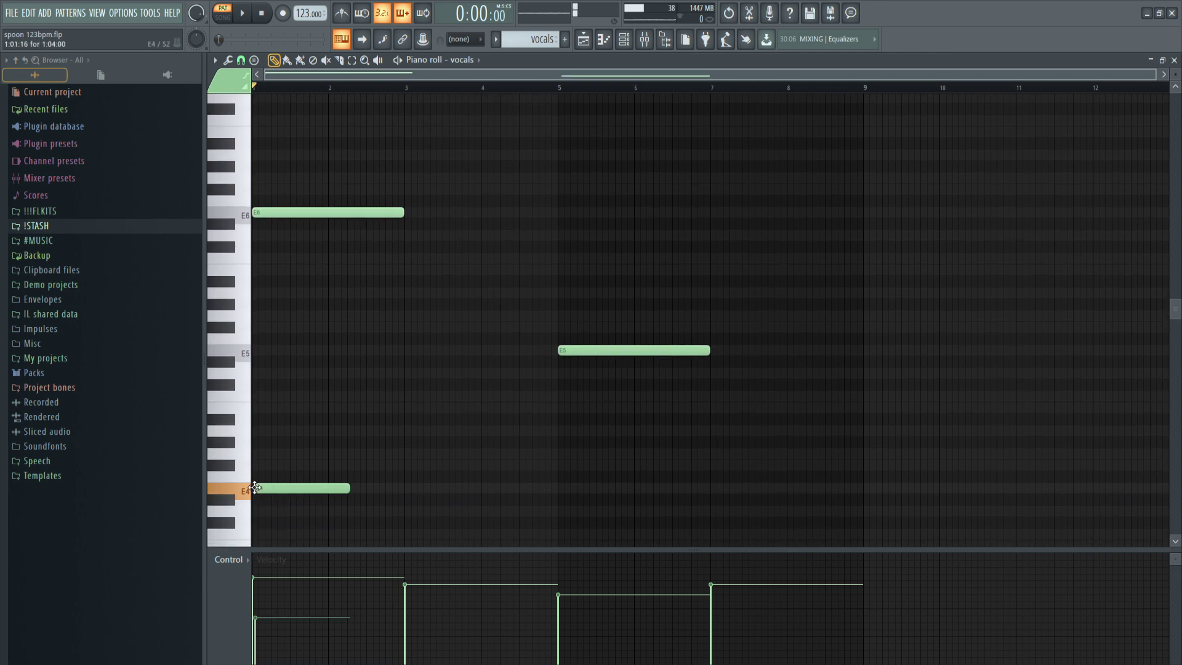
{"action": "right_click", "coordinate": [252, 487]}
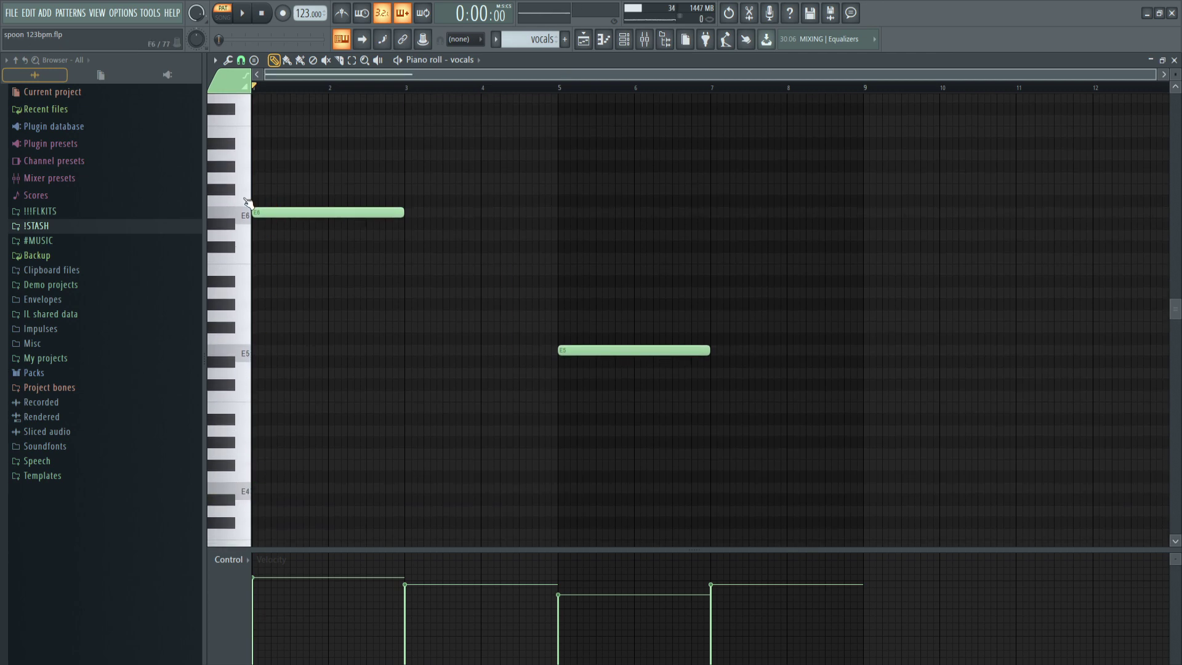
{"action": "left_click", "coordinate": [420, 212]}
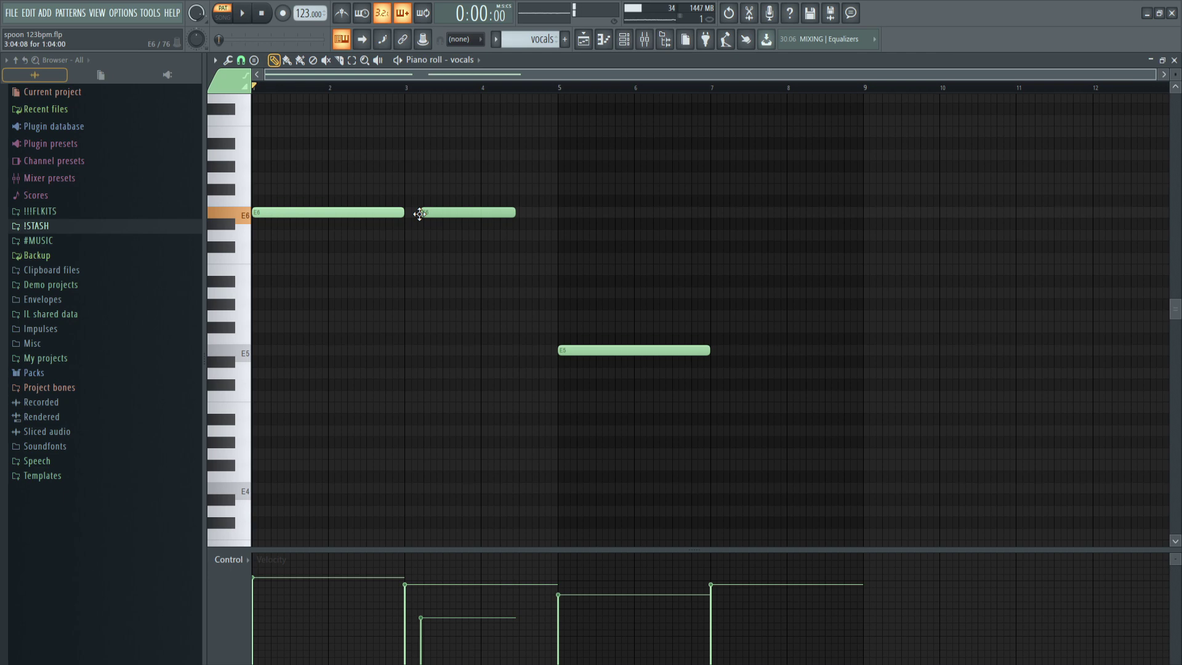
{"action": "right_click", "coordinate": [420, 214]}
Step: Play the vocals pattern and open ValhallaVintageVerb on the vocals mixer track to view its settings
{"action": "scroll", "coordinate": [659, 292], "scroll_direction": "up", "scroll_amount": 3}
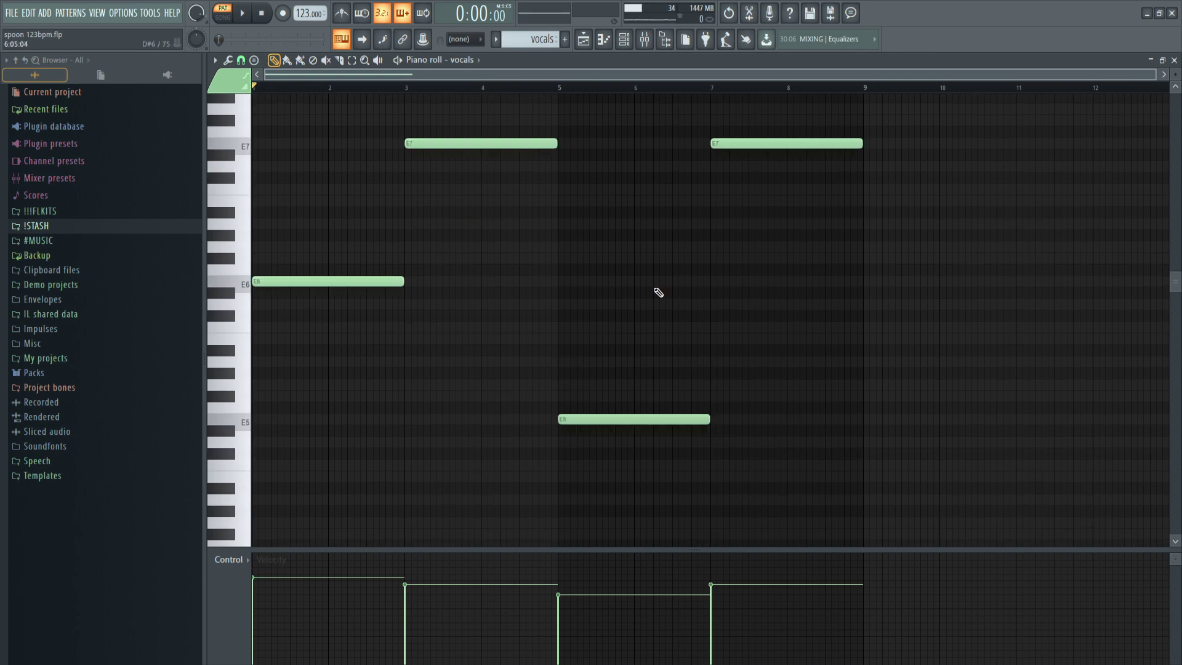
{"action": "scroll", "coordinate": [646, 292], "scroll_direction": "up", "scroll_amount": 1}
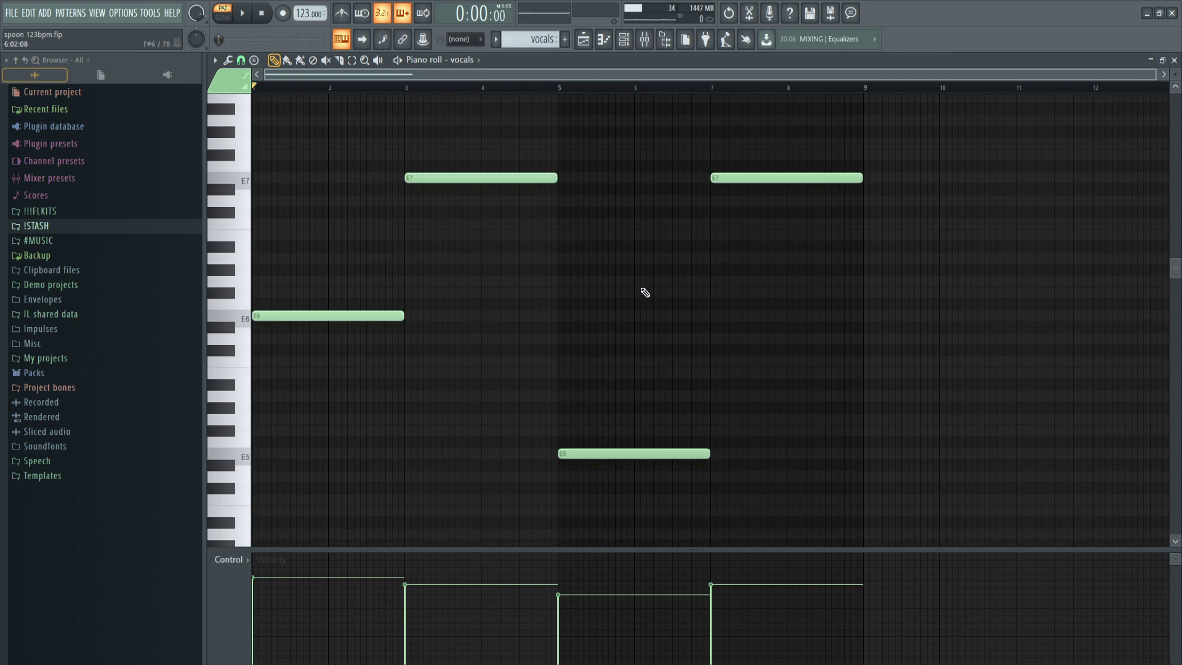
{"action": "key", "text": "space"}
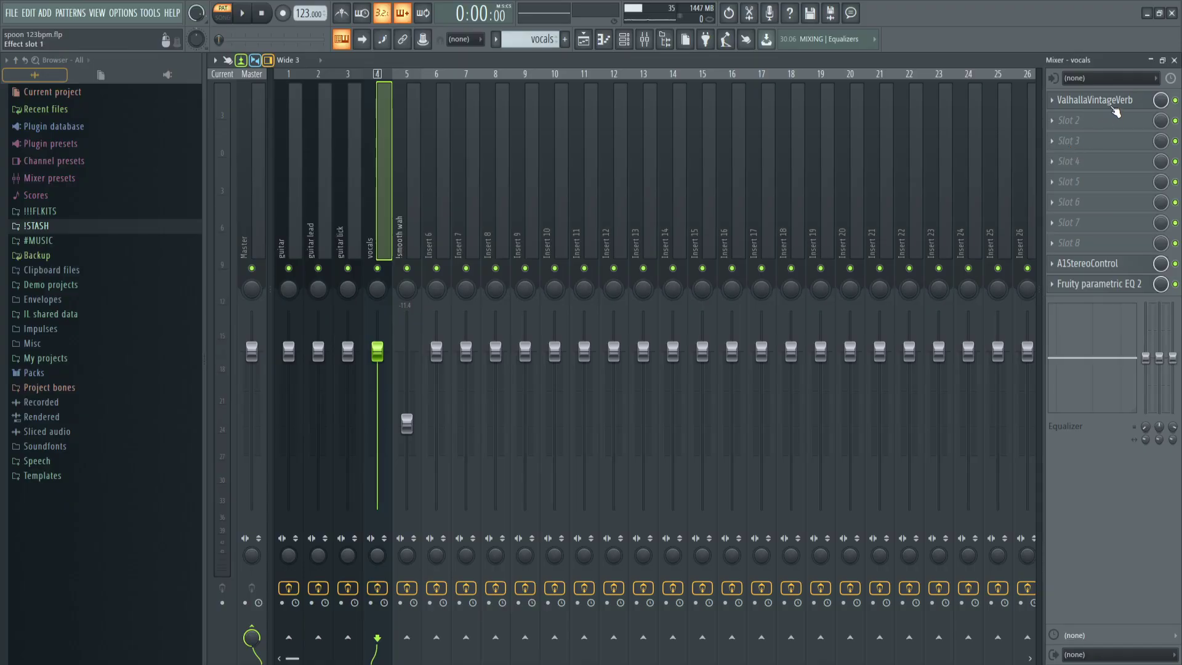
{"action": "left_click", "coordinate": [1115, 104]}
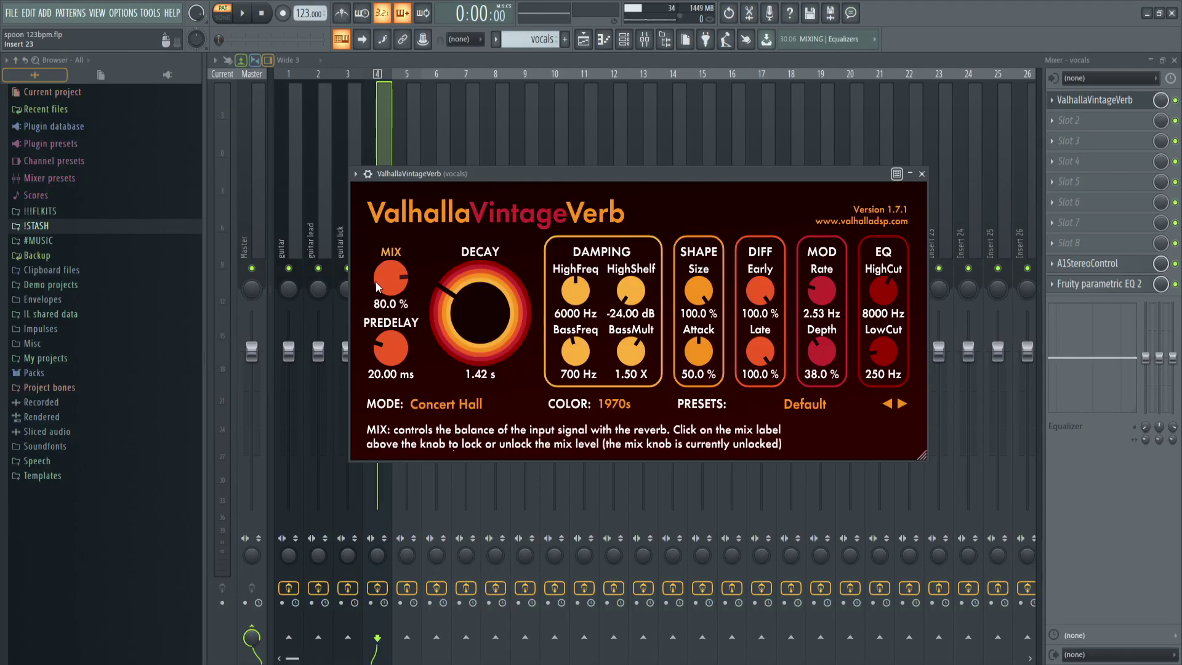
Step: Review A1StereoControl and Fruity parametric EQ 2 on the vocals mixer track, close the EQ, and play the vocals pattern in the piano roll
{"action": "left_click", "coordinate": [1088, 263]}
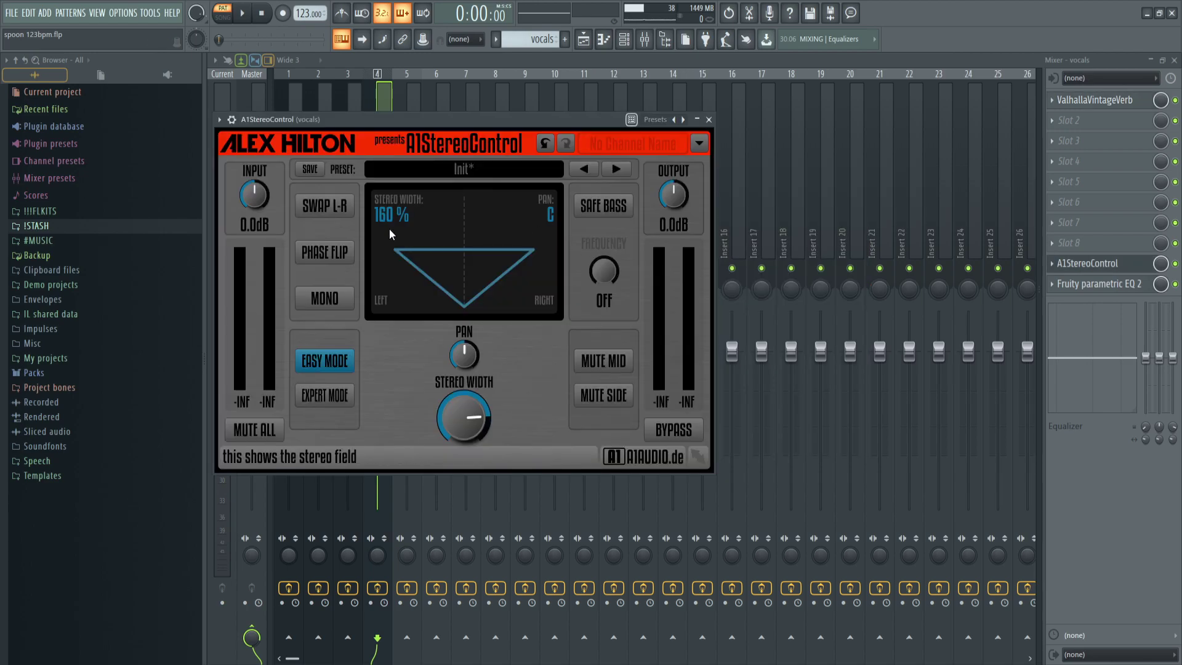
{"action": "left_click", "coordinate": [1099, 283]}
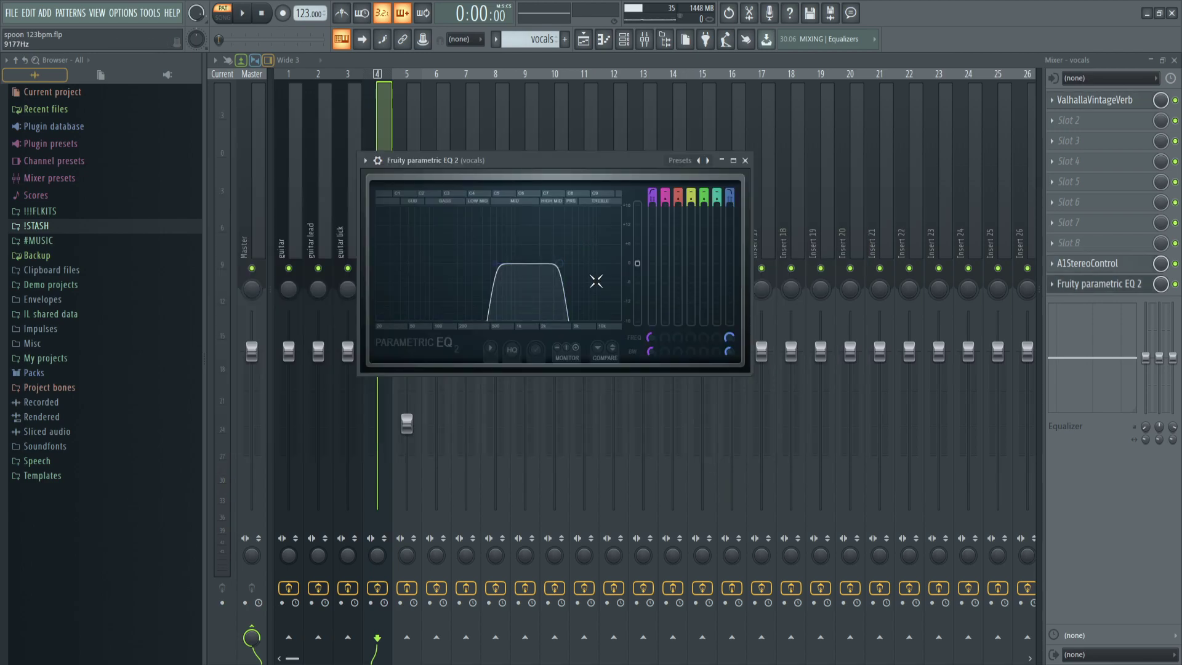
{"action": "left_click_drag", "start_coordinate": [749, 163], "coordinate": [774, 167]}
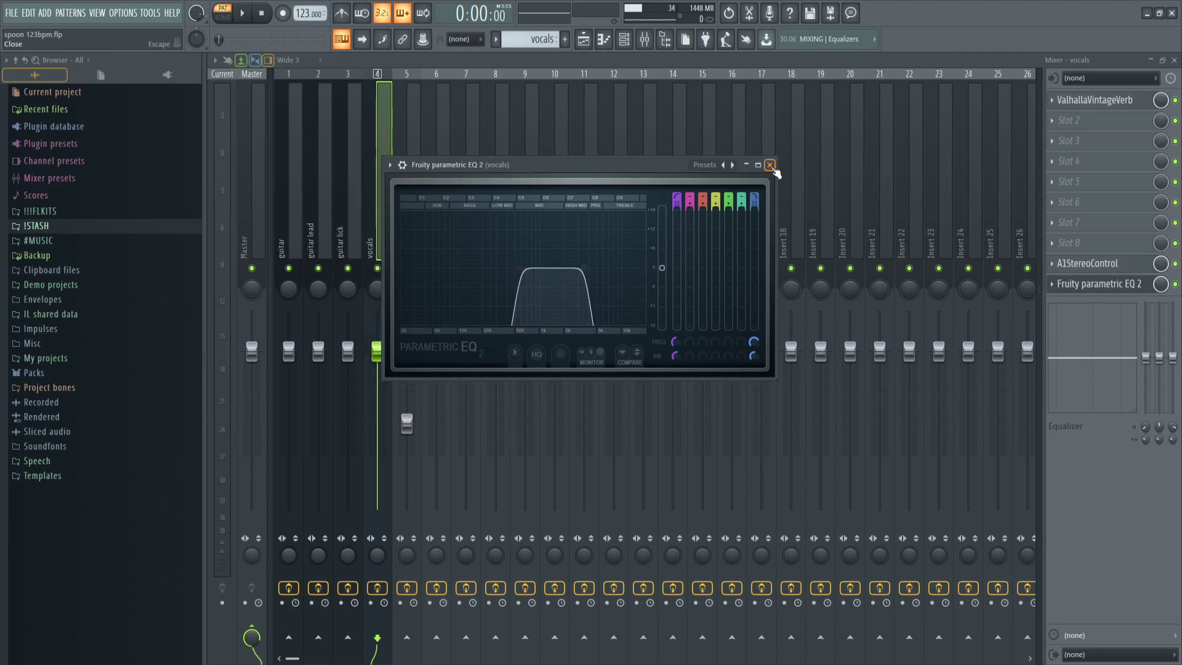
{"action": "left_click", "coordinate": [771, 166]}
{"action": "key", "text": "F7"}
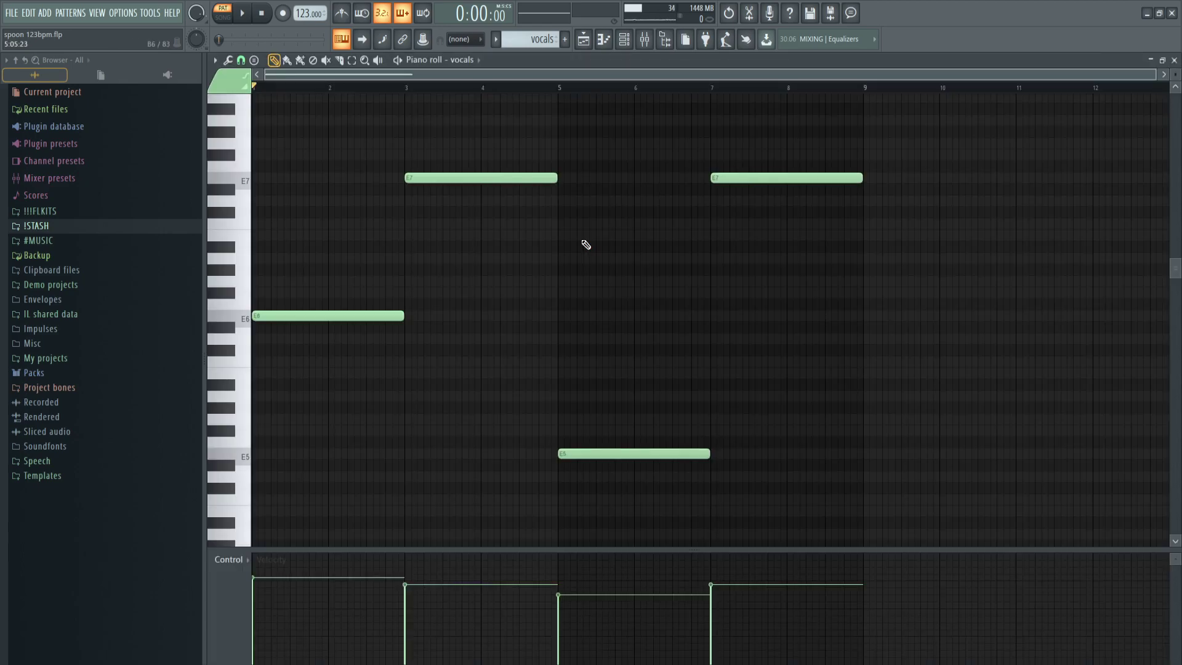
{"action": "key", "text": "space"}
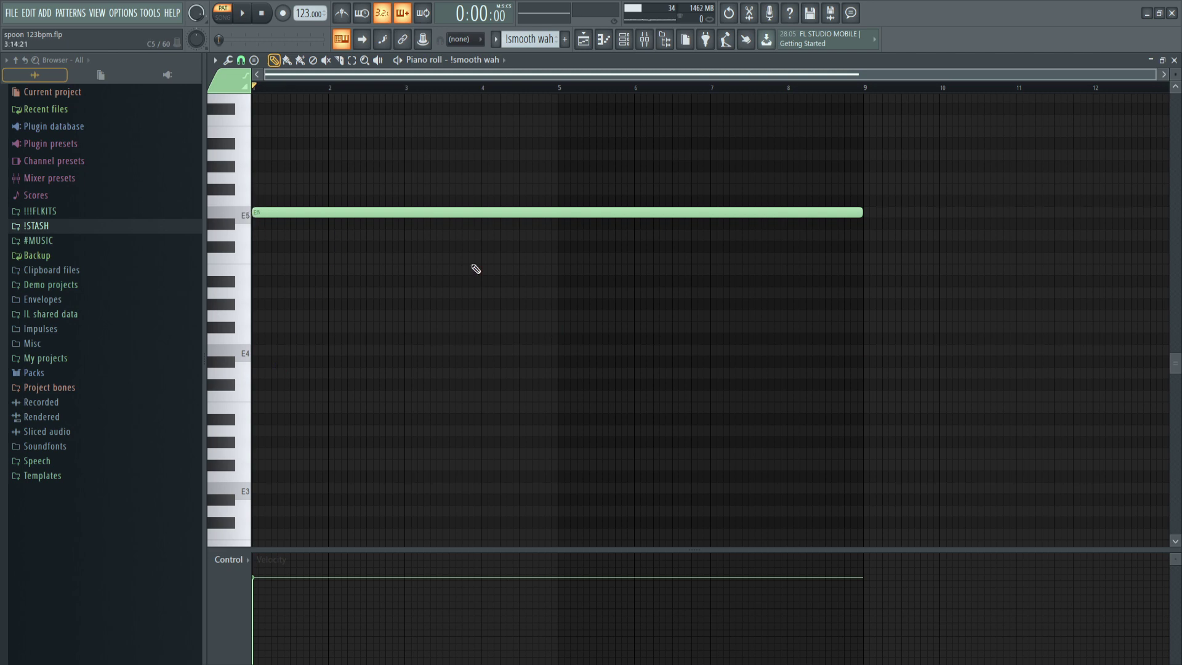
Step: Play the !smooth wah pattern, transpose its long E5 note down one octave to E4, and play it again
{"action": "key", "text": "space"}
{"action": "key", "text": "space"}
{"action": "key", "text": "ctrl+Down"}
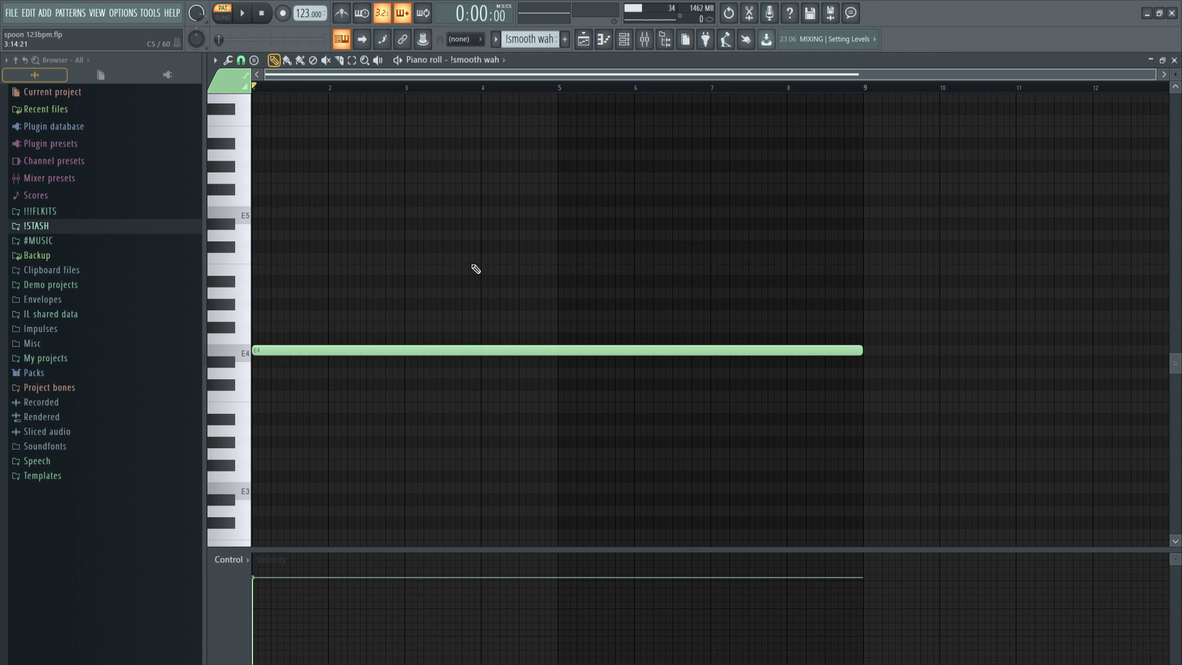
{"action": "key", "text": "space"}
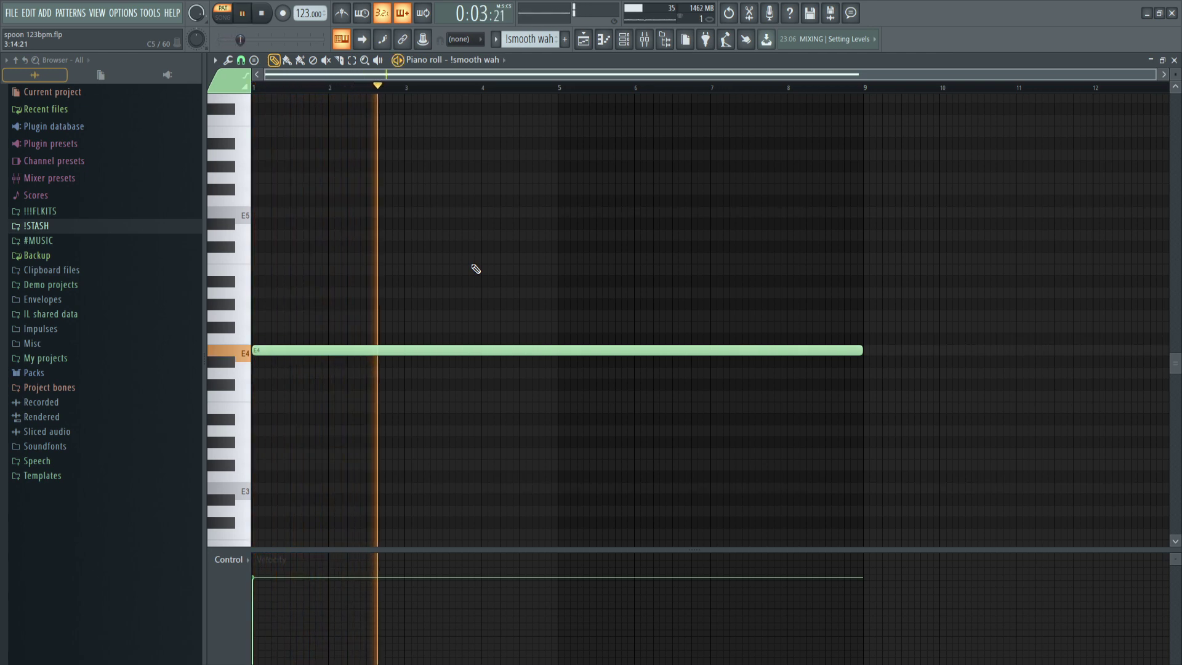
{"action": "key", "text": "space"}
Step: Review ValhallaVintageVerb, A1StereoControl and Fruity parametric EQ 2 on the !smooth wah mixer track, and return to its piano roll
{"action": "key", "text": "F9"}
{"action": "left_click", "coordinate": [1095, 100]}
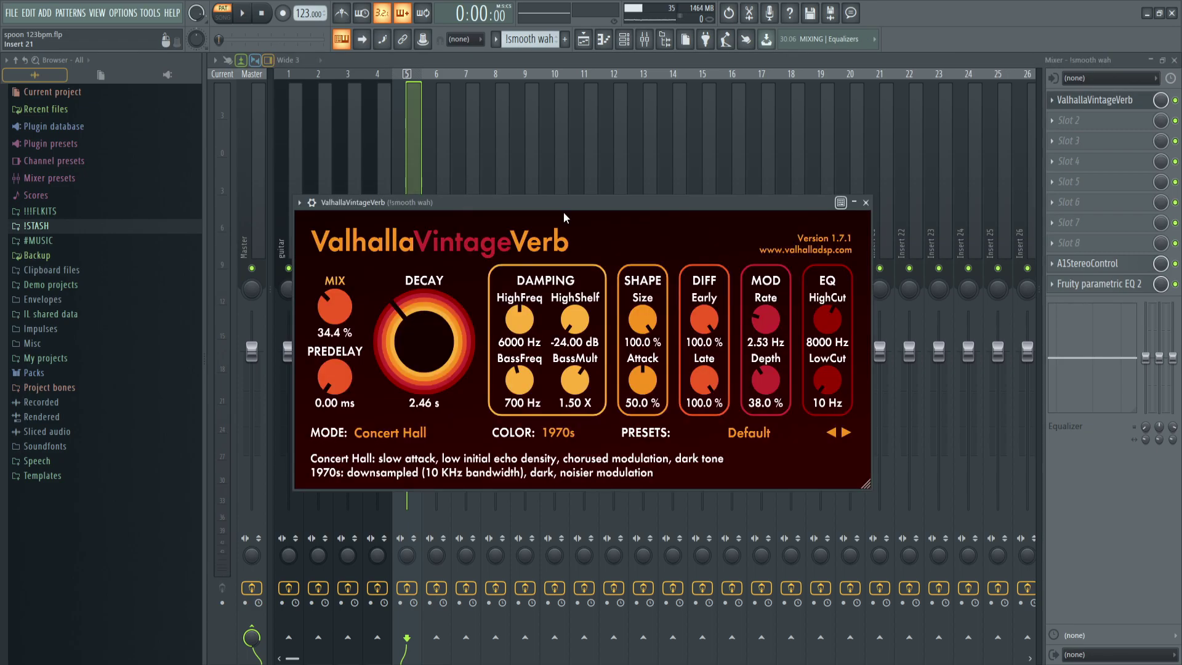
{"action": "left_click", "coordinate": [1088, 263]}
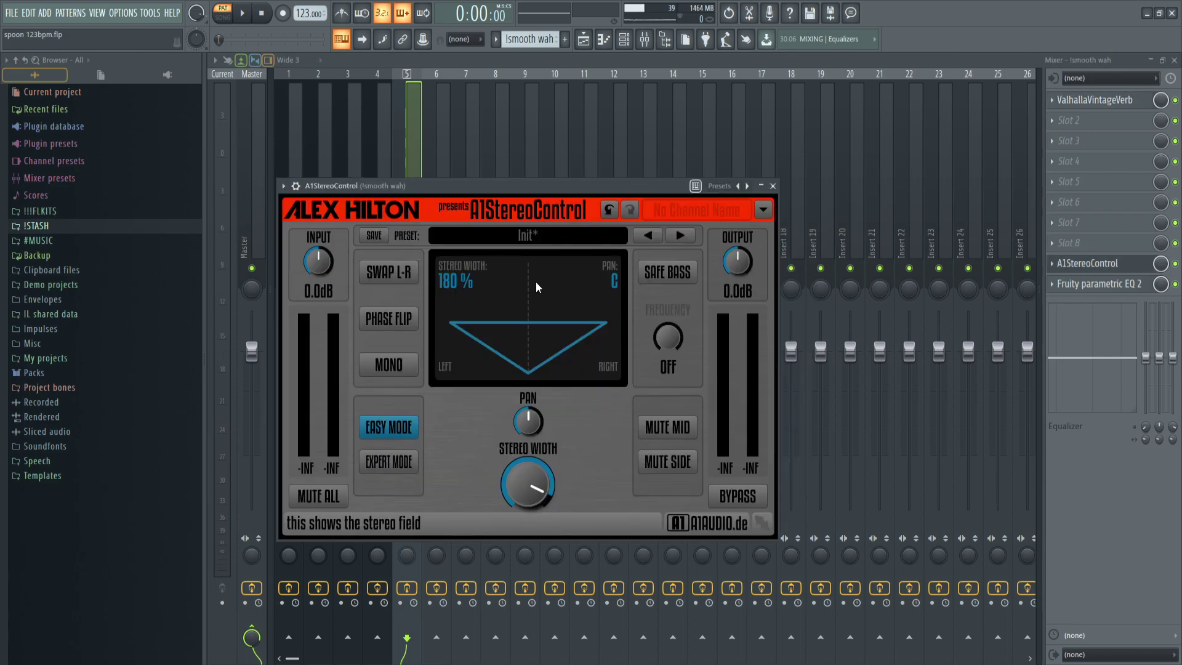
{"action": "left_click", "coordinate": [1099, 284]}
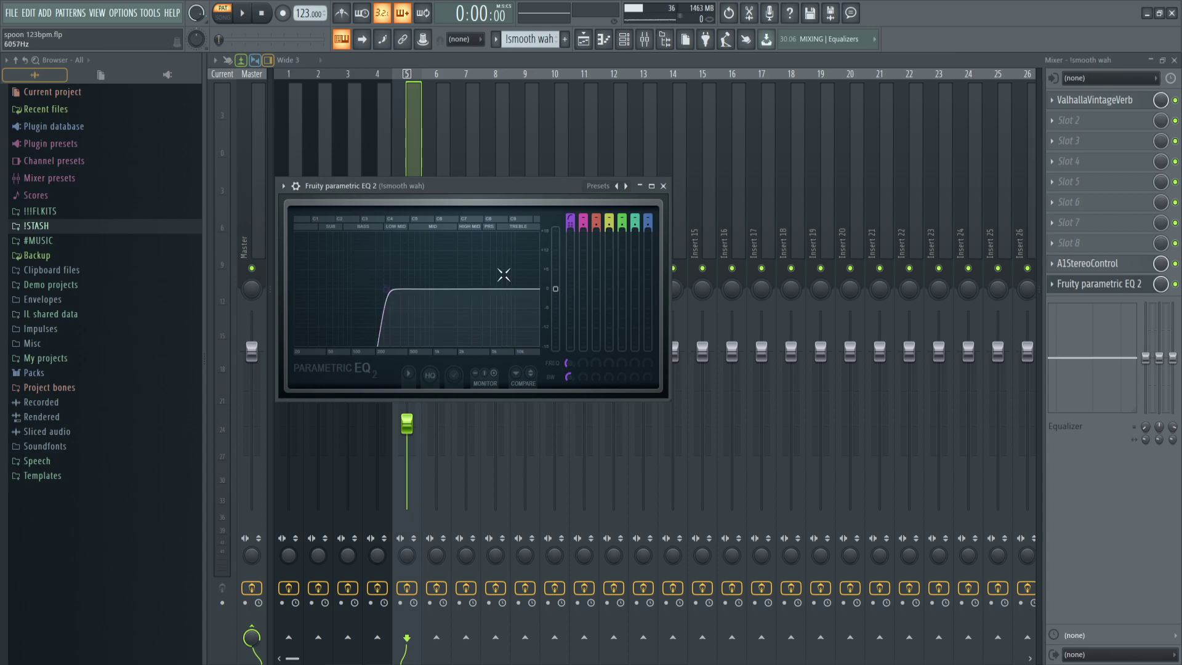
{"action": "left_click", "coordinate": [664, 186]}
{"action": "key", "text": "F7"}
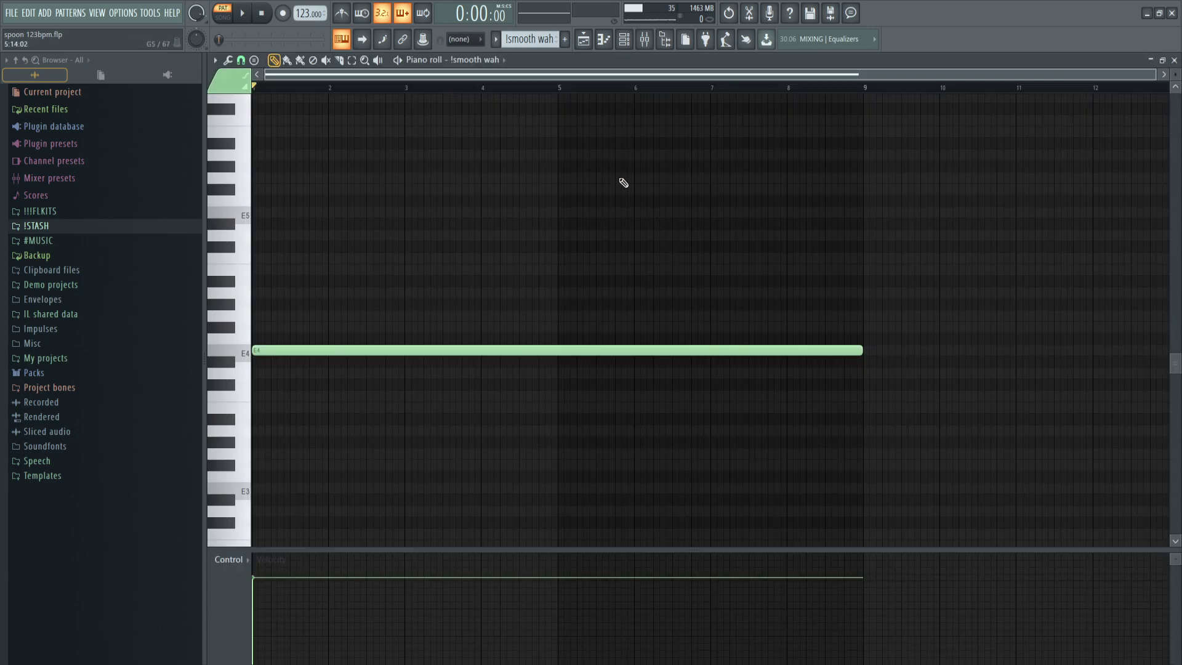
Step: Play the !smooth wah pattern and the full arrangement of all five patterns in the playlist
{"action": "key", "text": "space"}
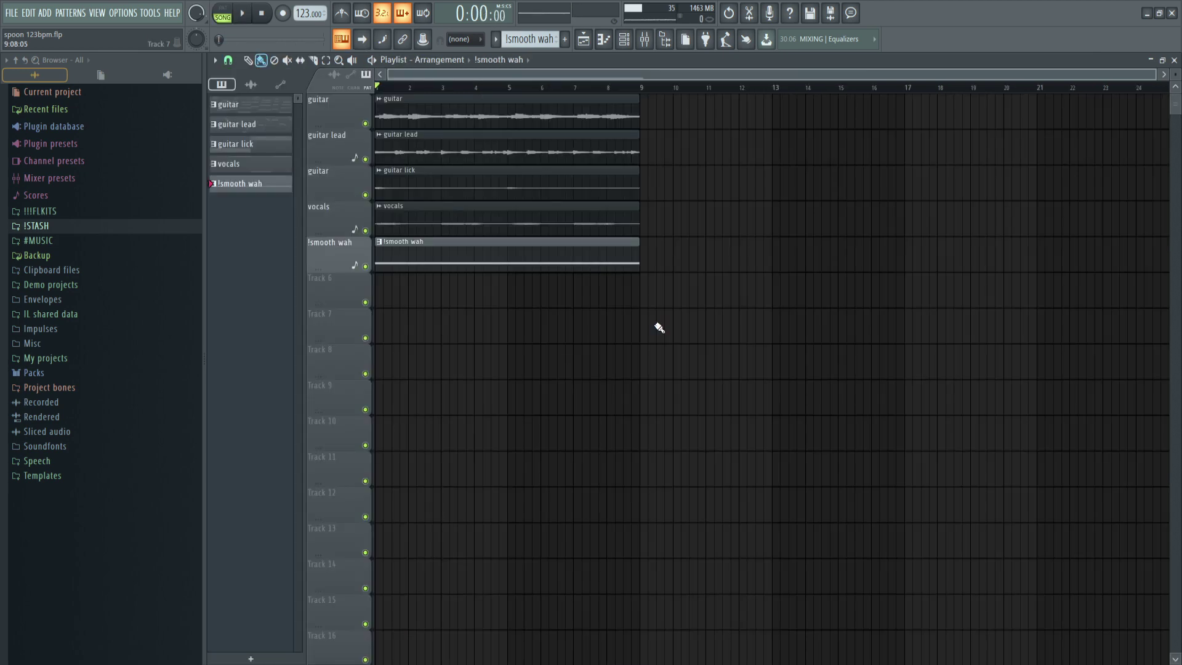
{"action": "key", "text": "space"}
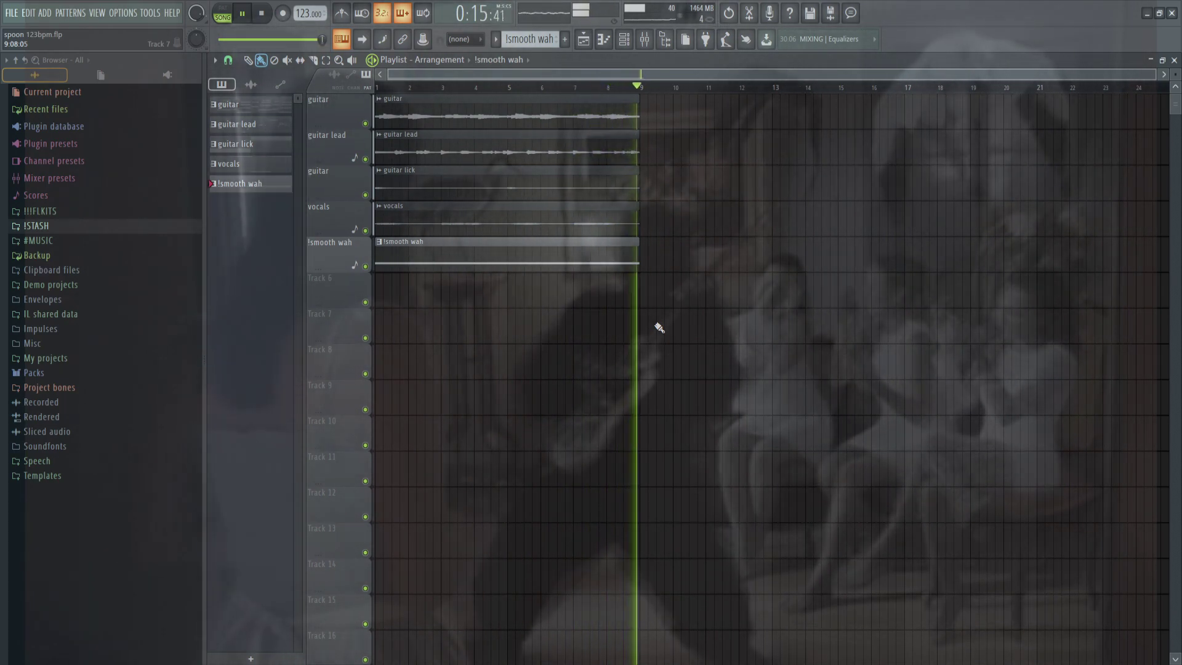
{"action": "key", "text": "space"}
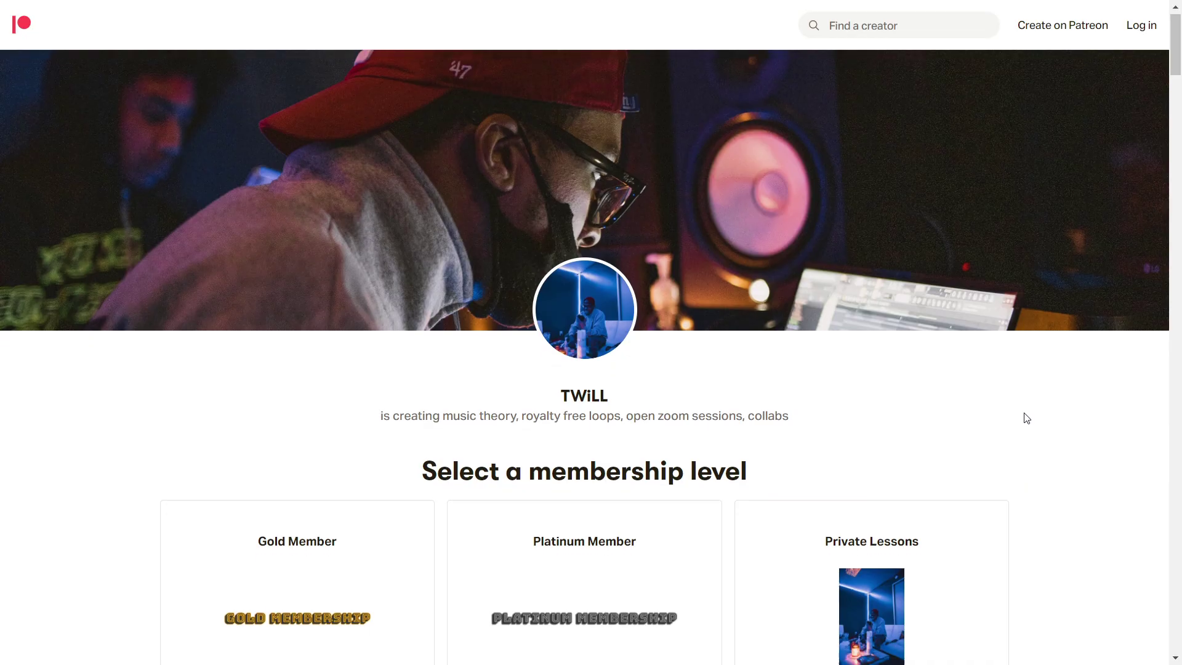
Step: On the creator's Patreon page, examine the membership levels and expand the Gold Member description to read its benefits
{"action": "scroll", "coordinate": [1024, 414], "scroll_direction": "down", "scroll_amount": 5}
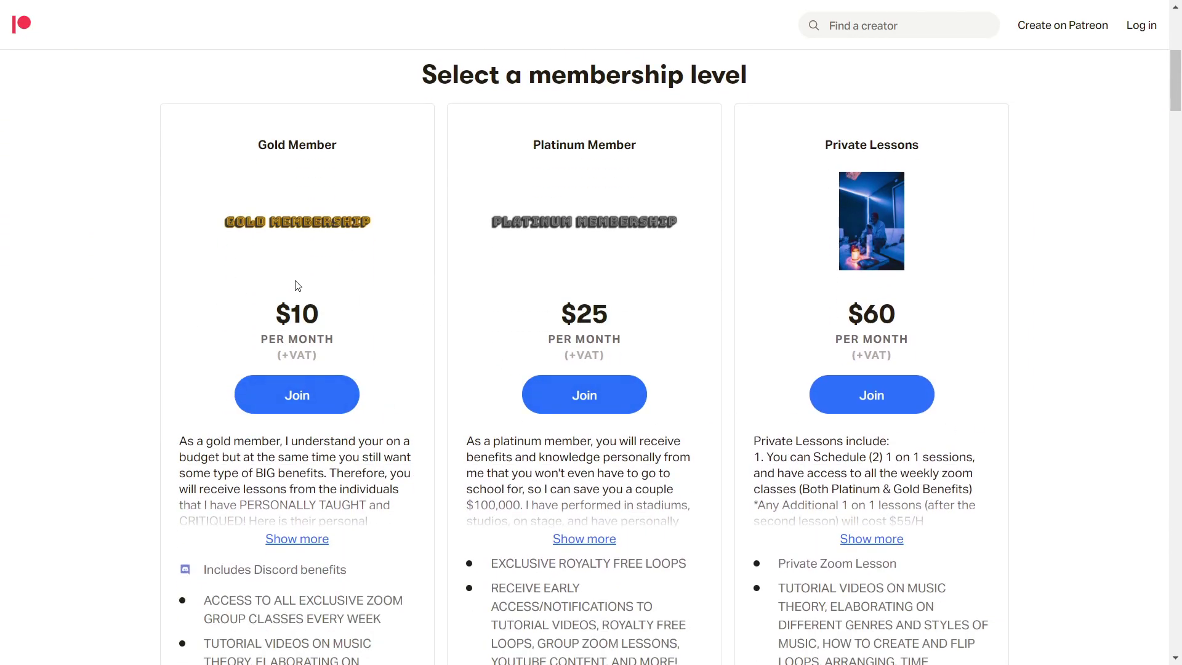
{"action": "scroll", "coordinate": [363, 303], "scroll_direction": "down", "scroll_amount": 5}
{"action": "left_click", "coordinate": [298, 296]}
{"action": "scroll", "coordinate": [298, 286], "scroll_direction": "down", "scroll_amount": 5}
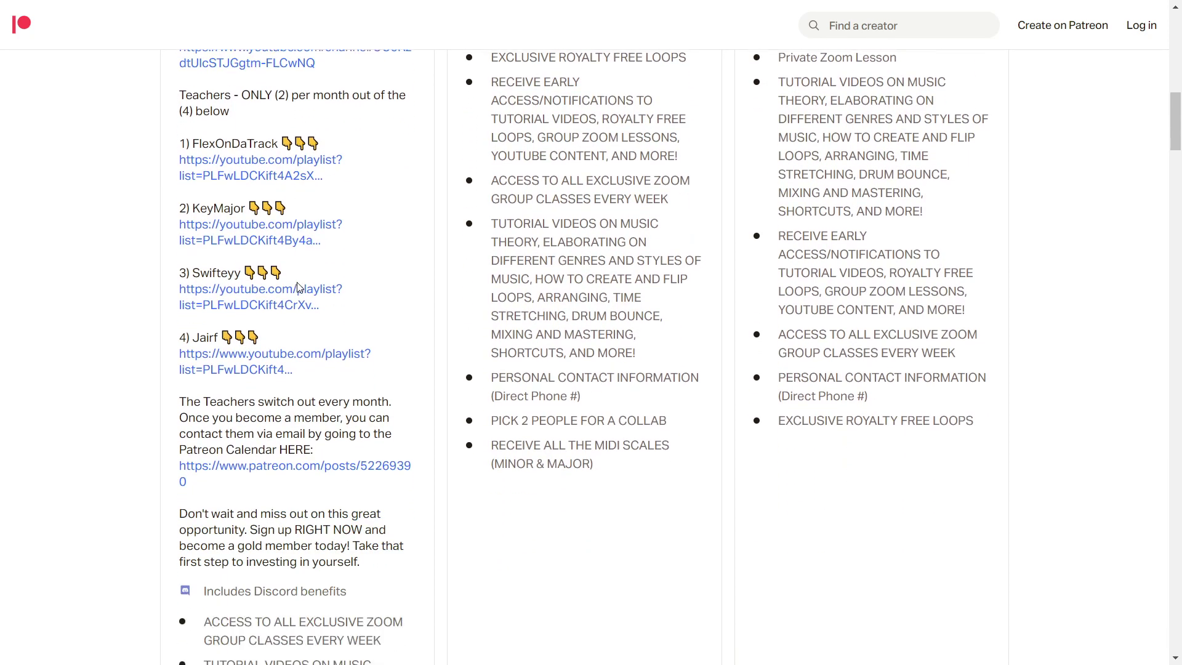
{"action": "scroll", "coordinate": [298, 287], "scroll_direction": "down", "scroll_amount": 3}
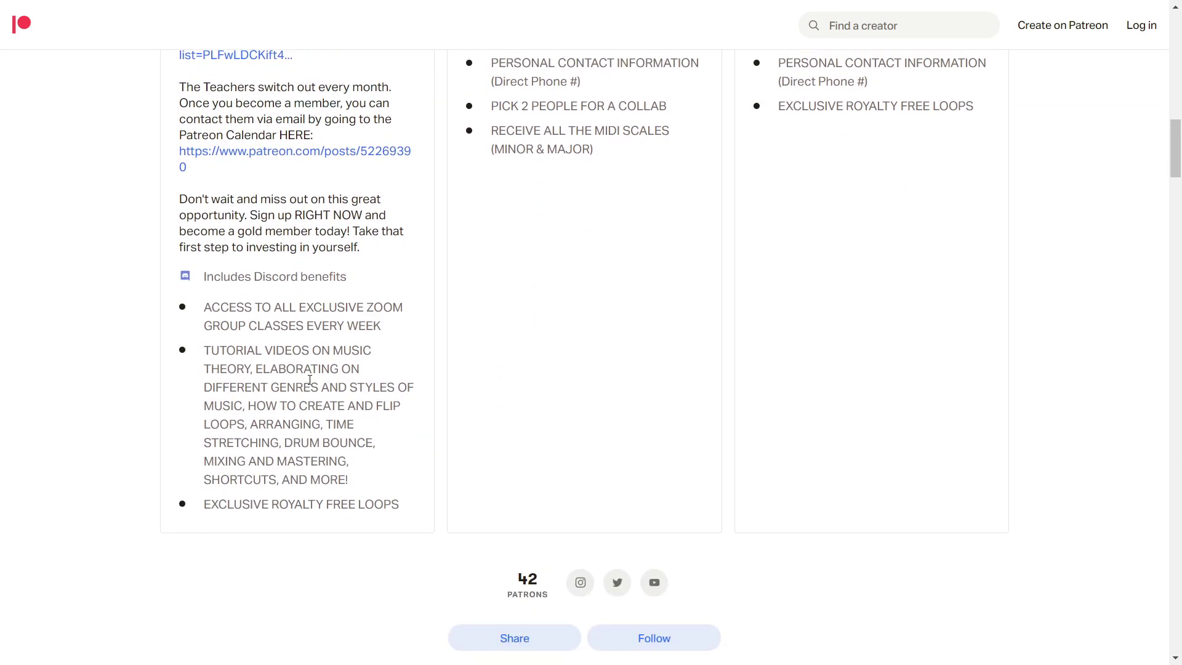